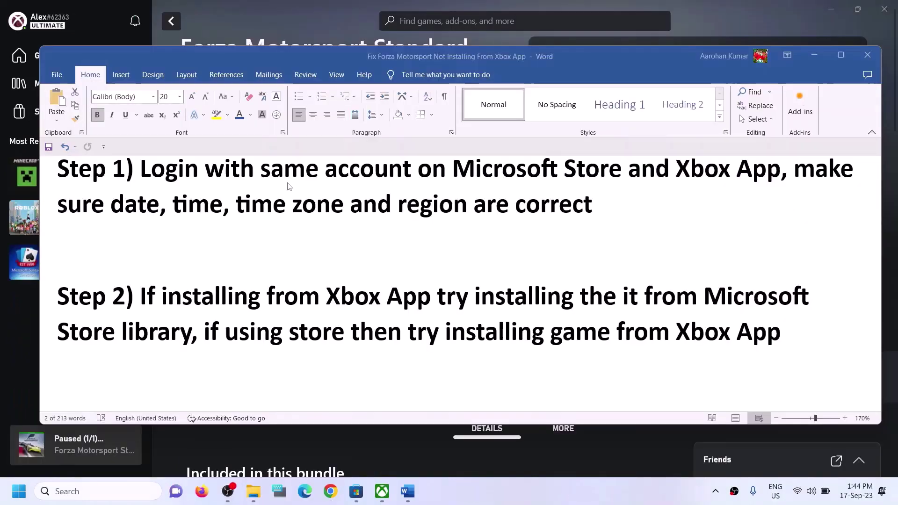
Highlight Step 1's same-account login advice in Word and bring up Microsoft Store.
drag(140, 170, 780, 172)
click(360, 493)
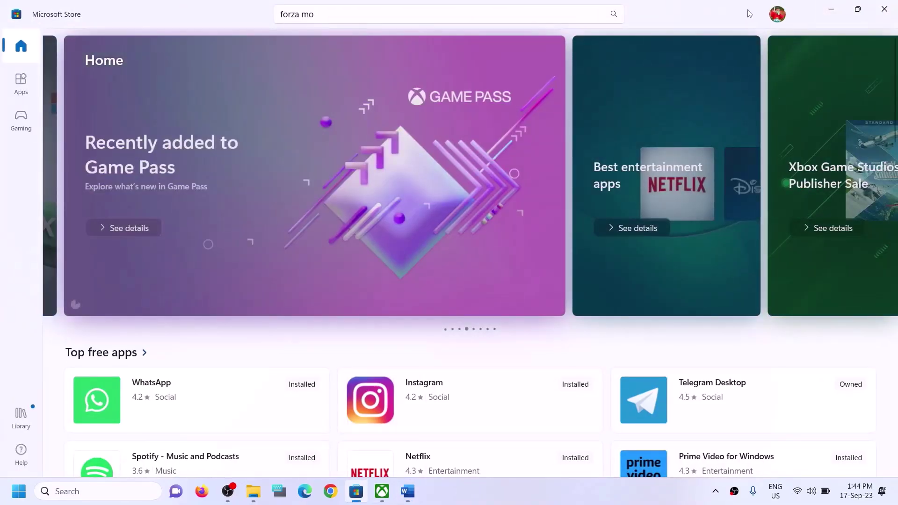
Sign out of Microsoft Store and sign back in with the other Microsoft account using its PIN.
click(777, 14)
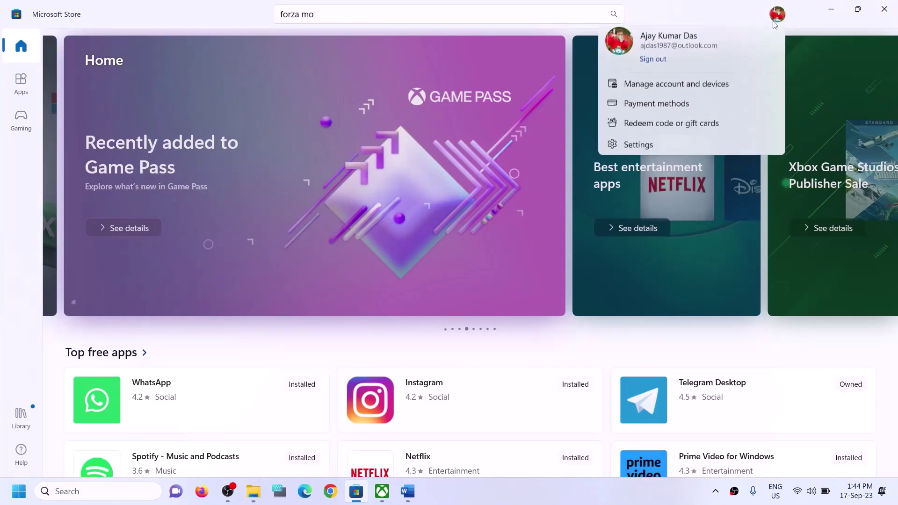
click(660, 66)
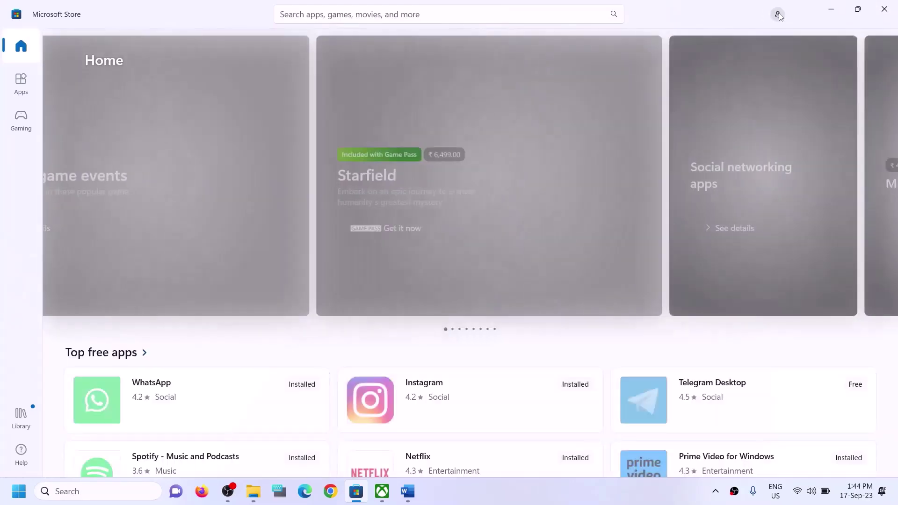
click(779, 16)
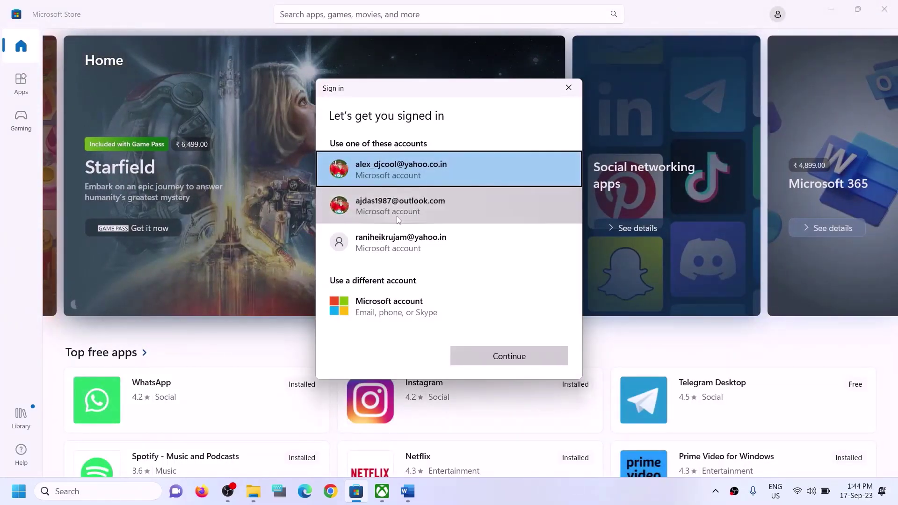
click(475, 220)
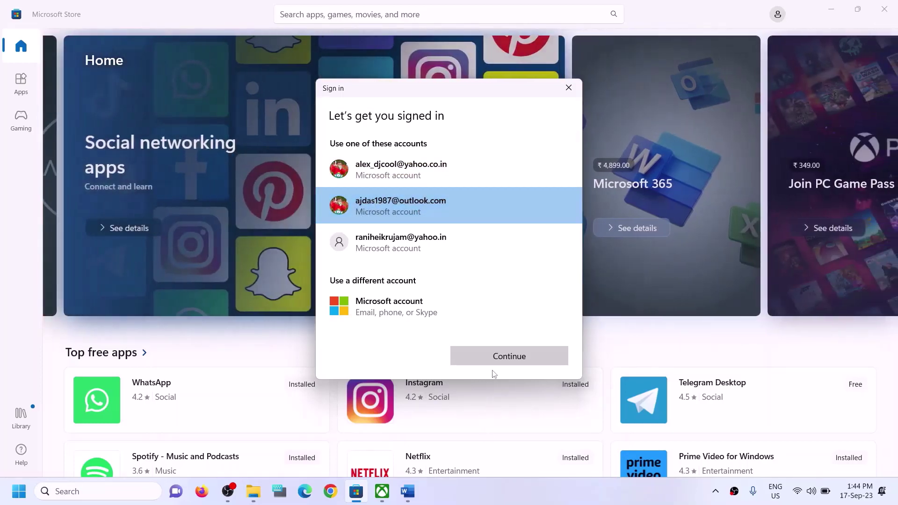
click(483, 357)
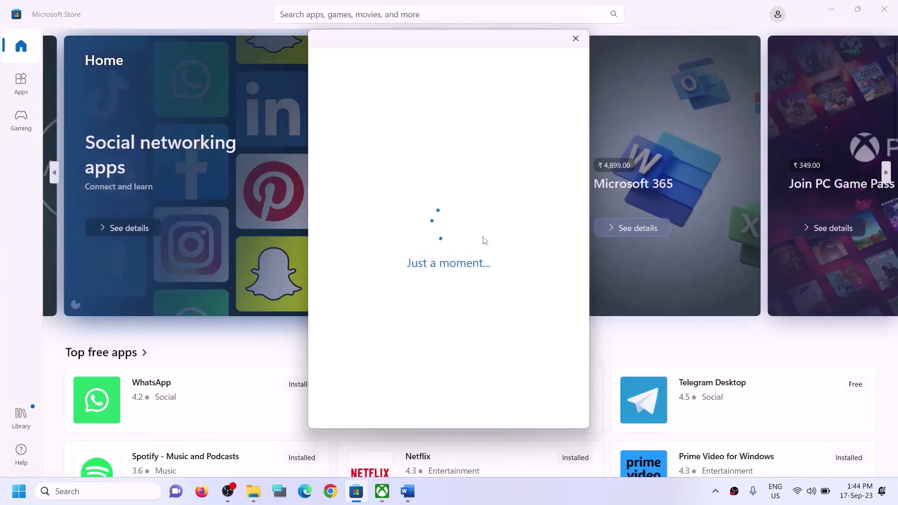
text(1)
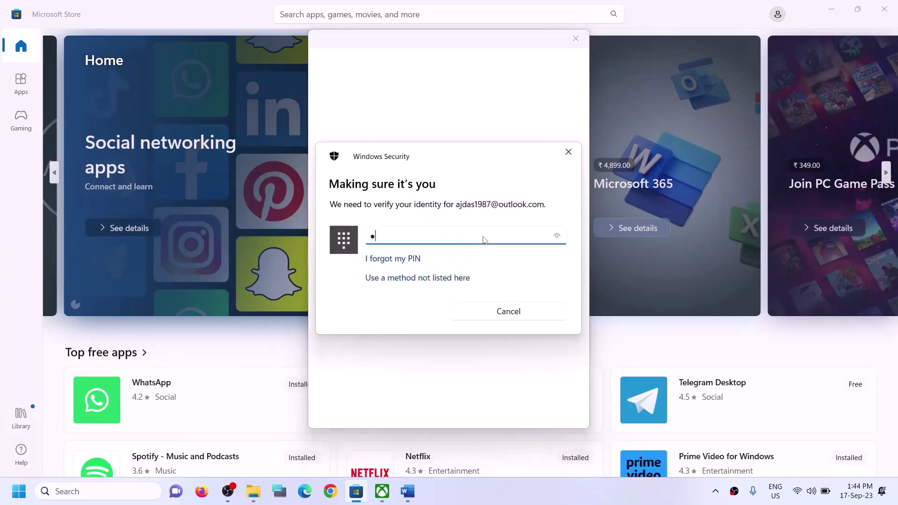
text(111)
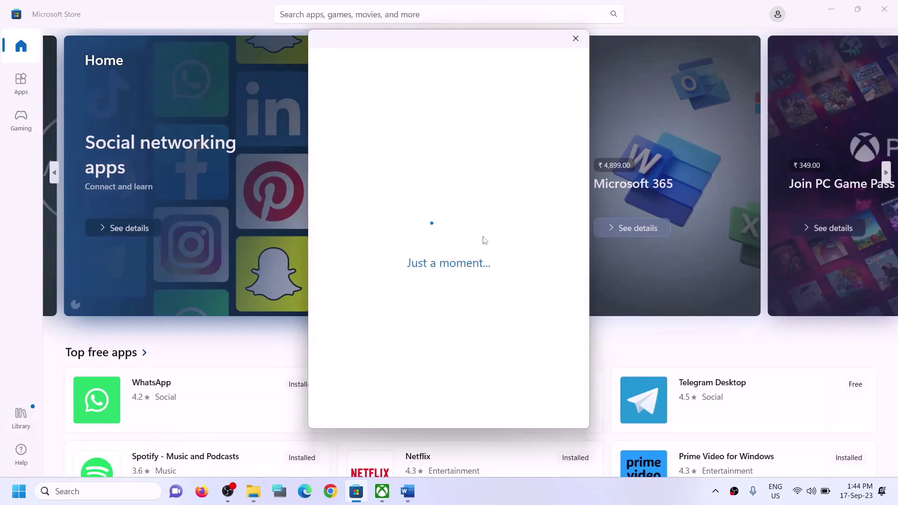
click(384, 493)
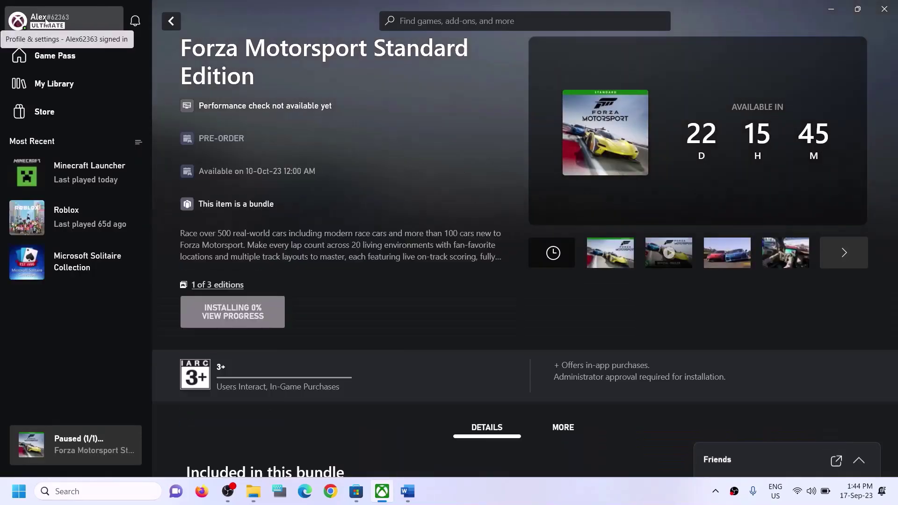
Sign out of the Xbox app, then switch account and sign in with the Store's Microsoft account.
click(46, 21)
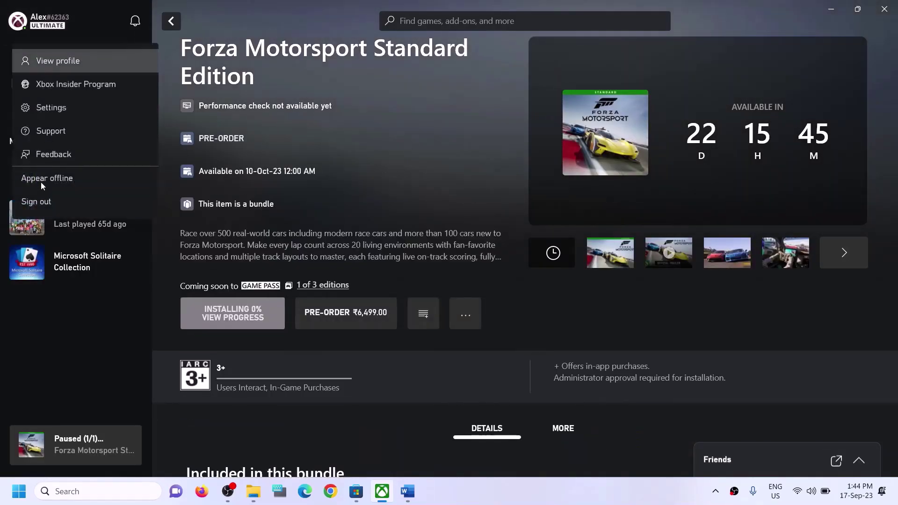
click(33, 203)
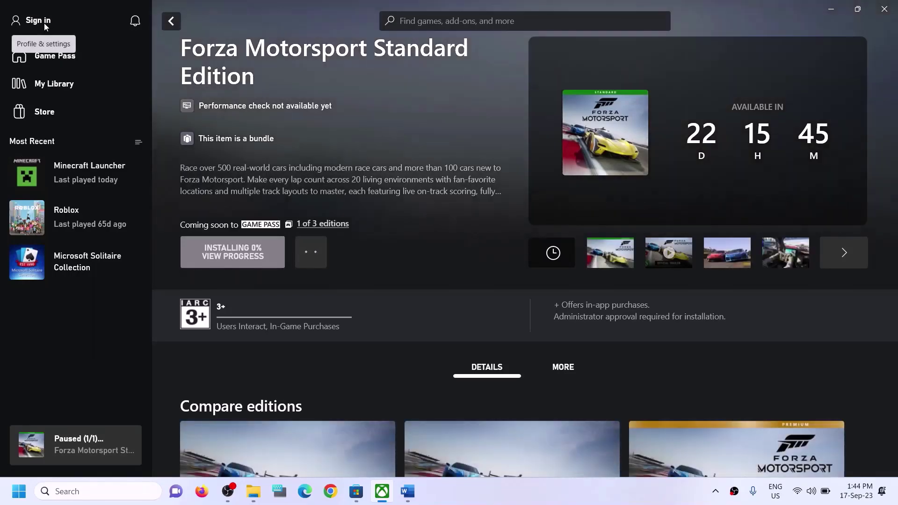
click(44, 24)
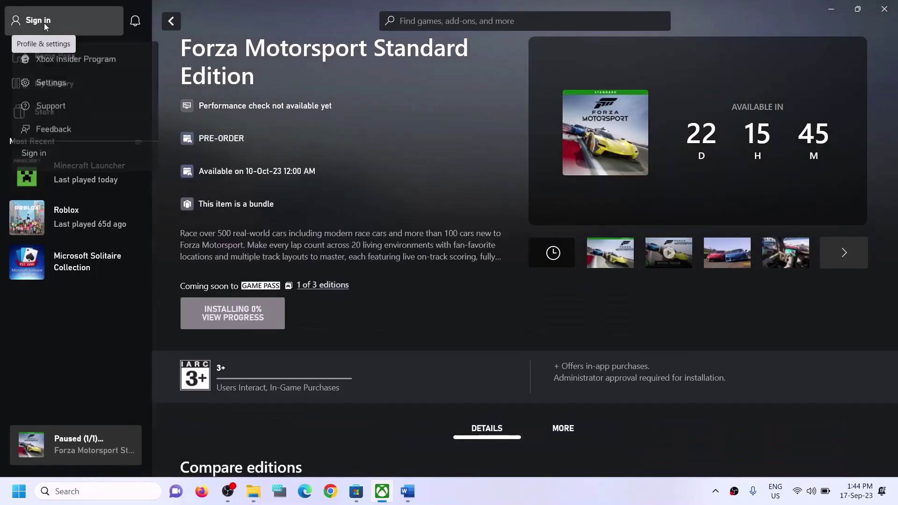
click(32, 156)
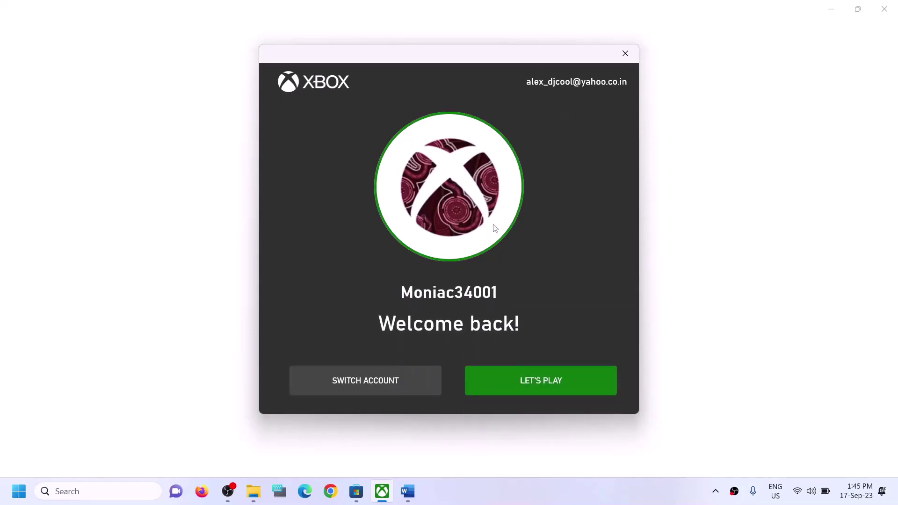
click(358, 379)
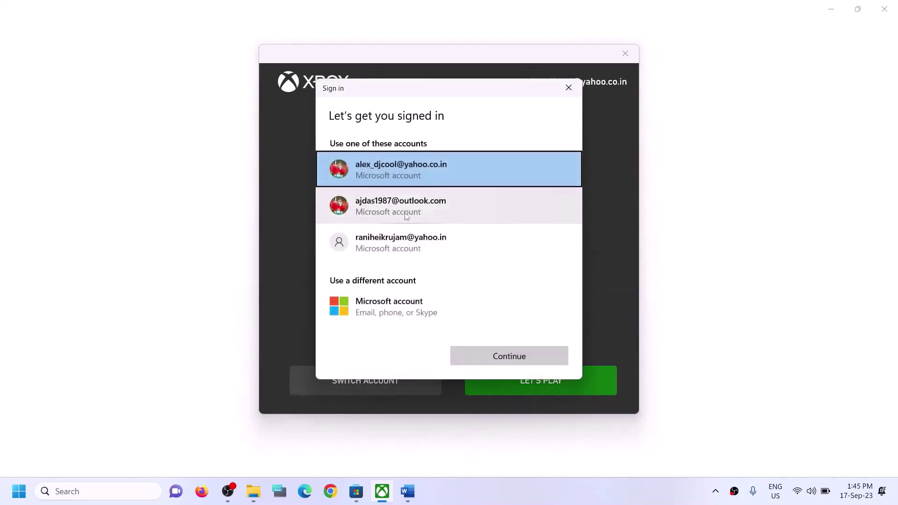
click(402, 213)
click(517, 363)
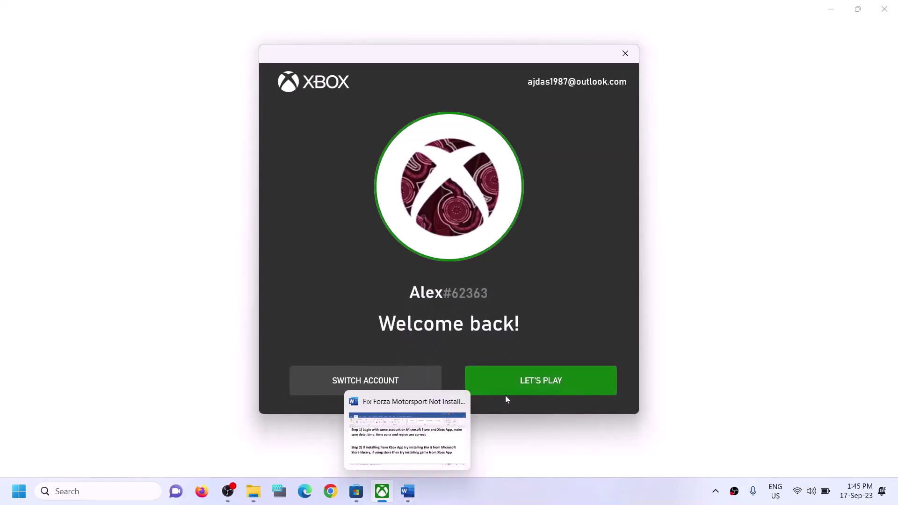
click(506, 383)
Highlight Step 2's library advice in Word and open the Microsoft Store Library.
click(408, 492)
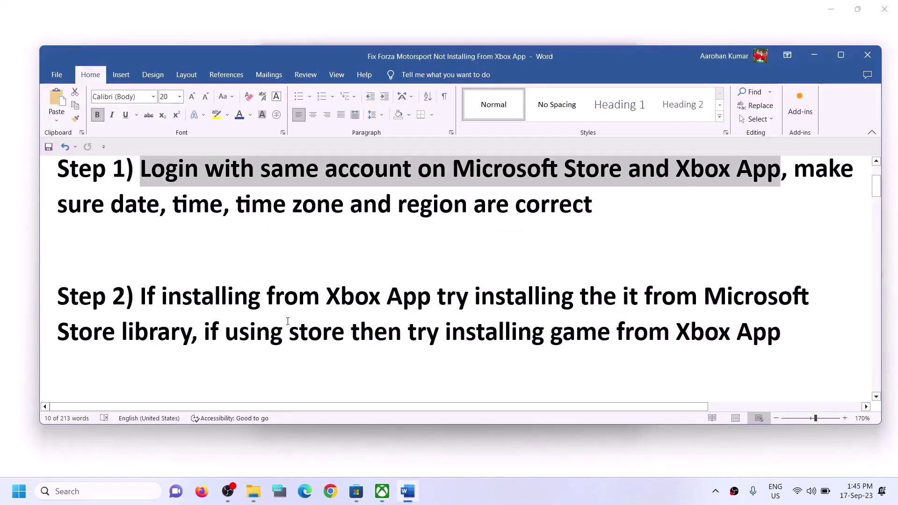
drag(142, 296, 192, 338)
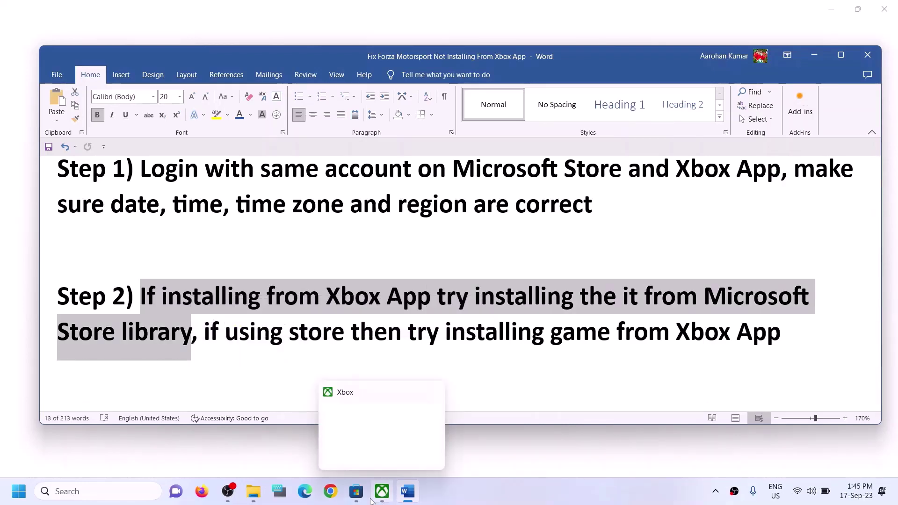
click(356, 491)
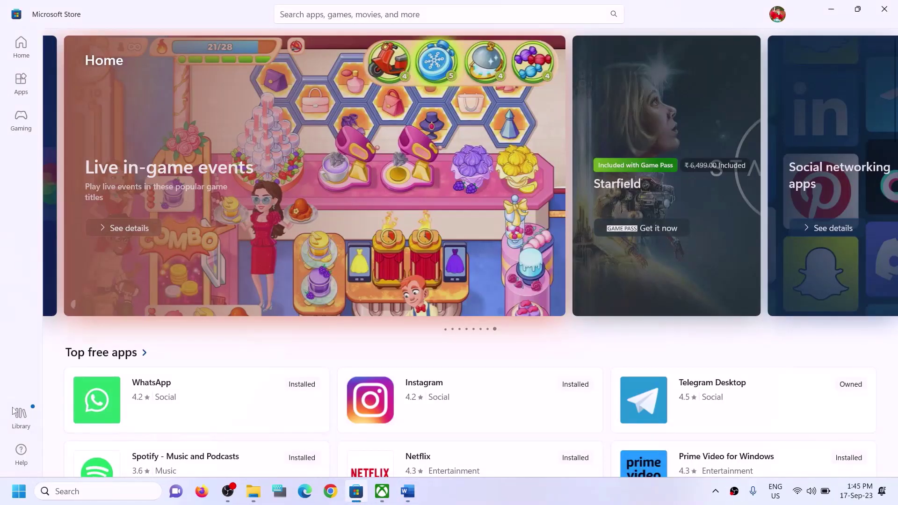
click(24, 424)
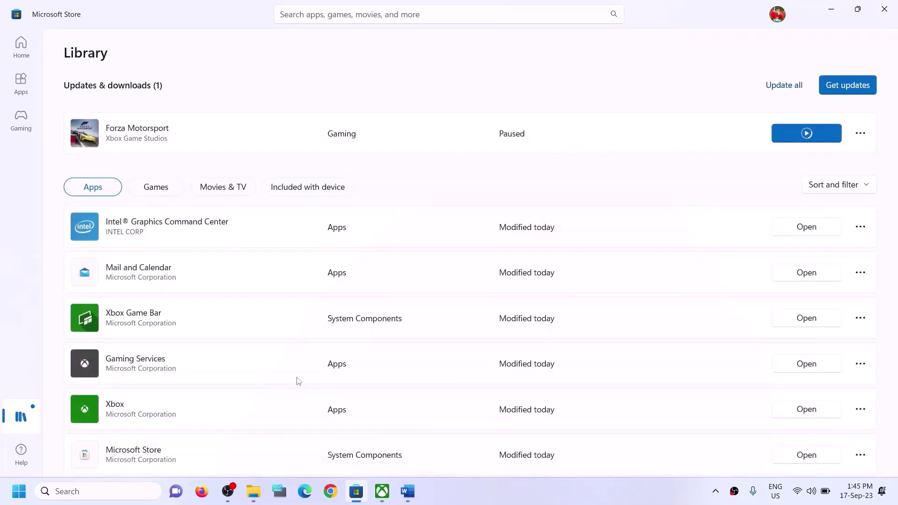
Try twice to resume the paused Forza Motorsport download in the Store Library.
click(384, 494)
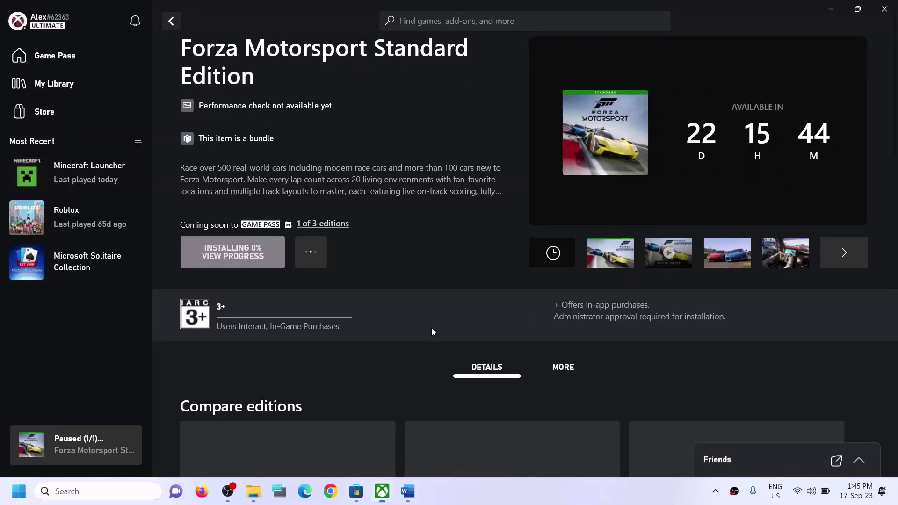
click(350, 495)
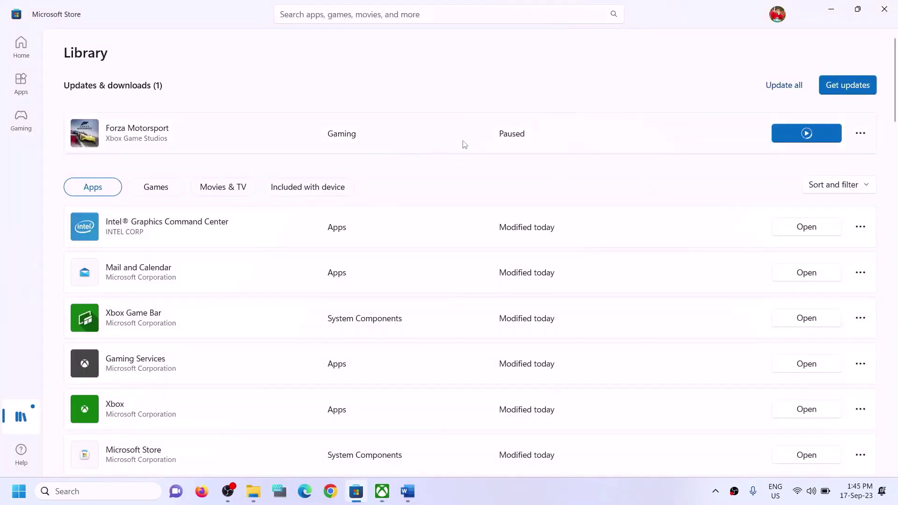
scroll(648, 328, down, 10)
scroll(646, 373, up, 10)
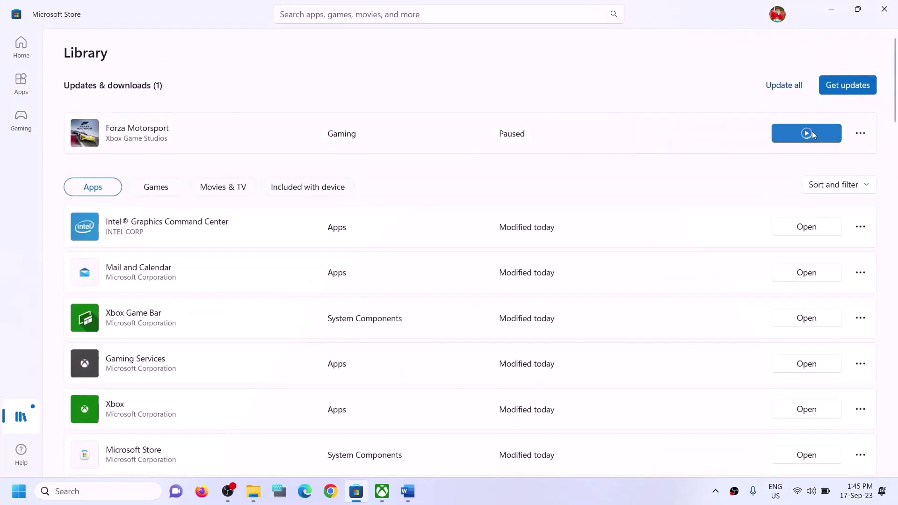
click(807, 134)
click(823, 130)
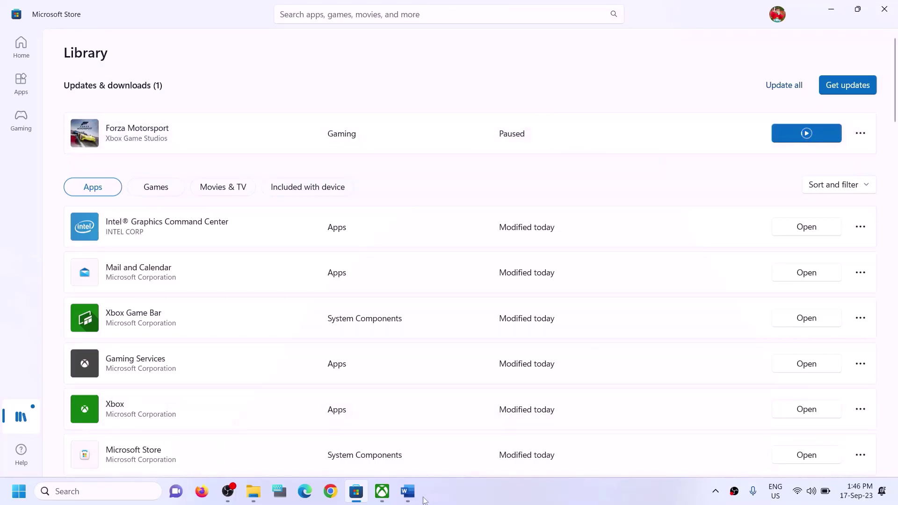
click(408, 491)
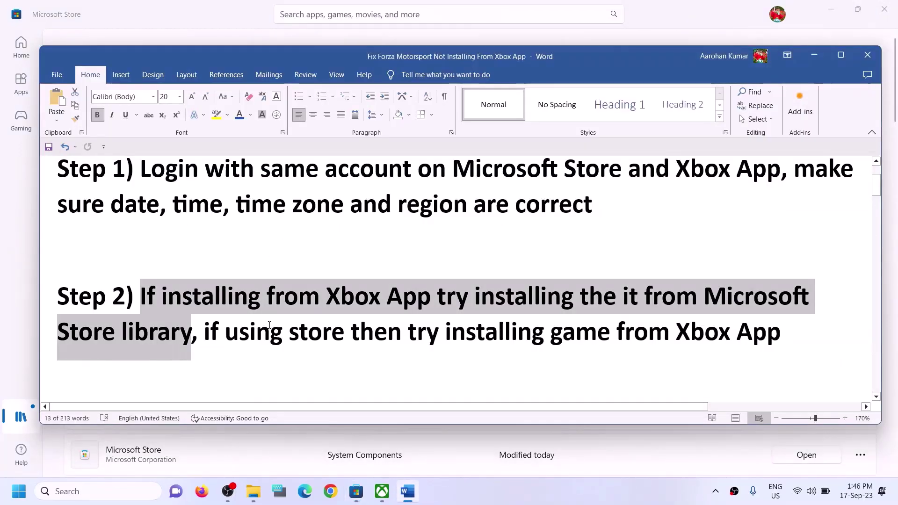
Highlight the 'if using store' and 'installing game from Xbox App' clauses of Step 2.
click(225, 332)
drag(210, 365, 579, 329)
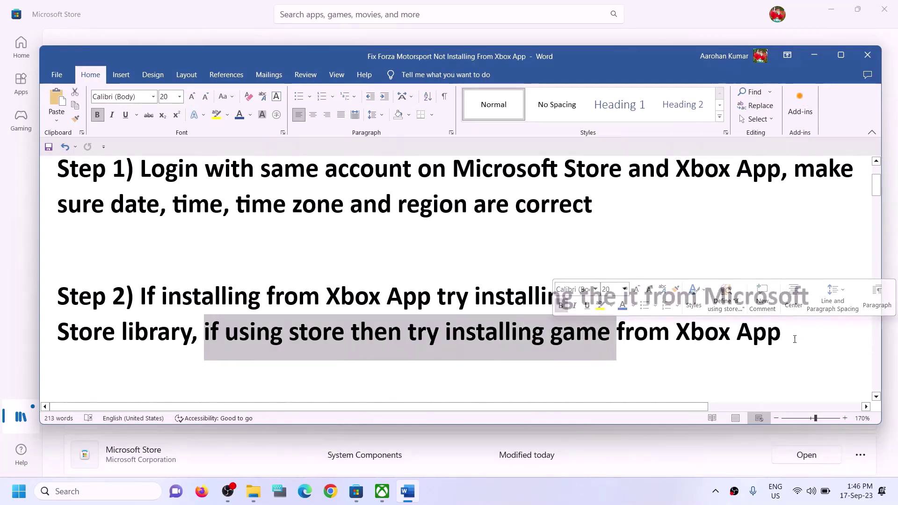
click(345, 334)
drag(205, 333, 351, 333)
drag(445, 333, 782, 333)
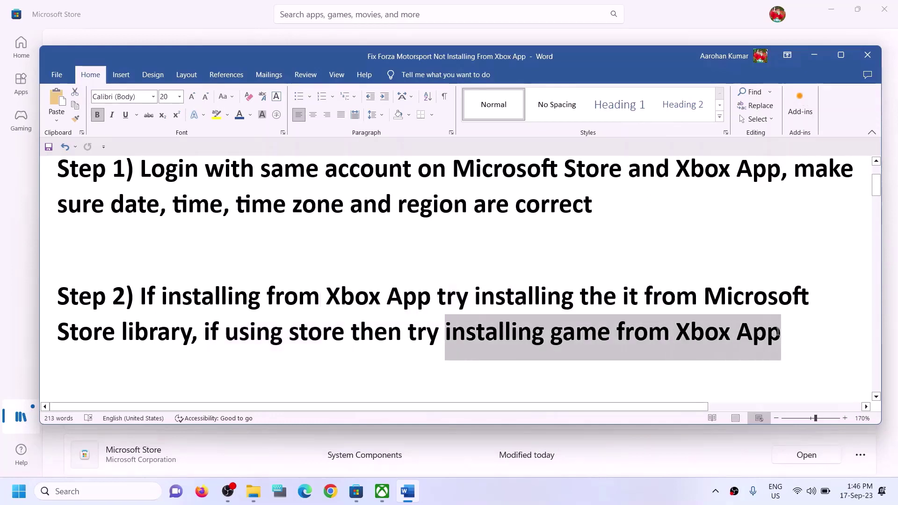
click(323, 333)
Search the Xbox app for 'forza'.
click(421, 34)
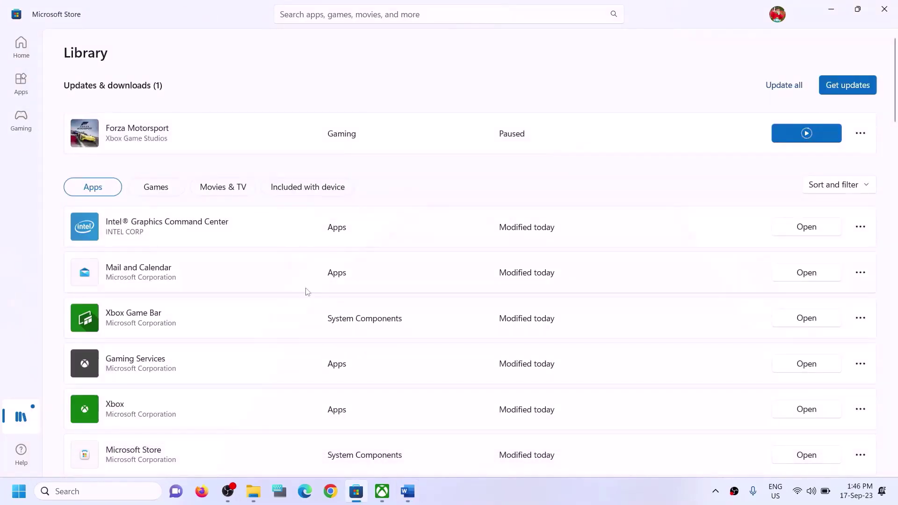
click(390, 497)
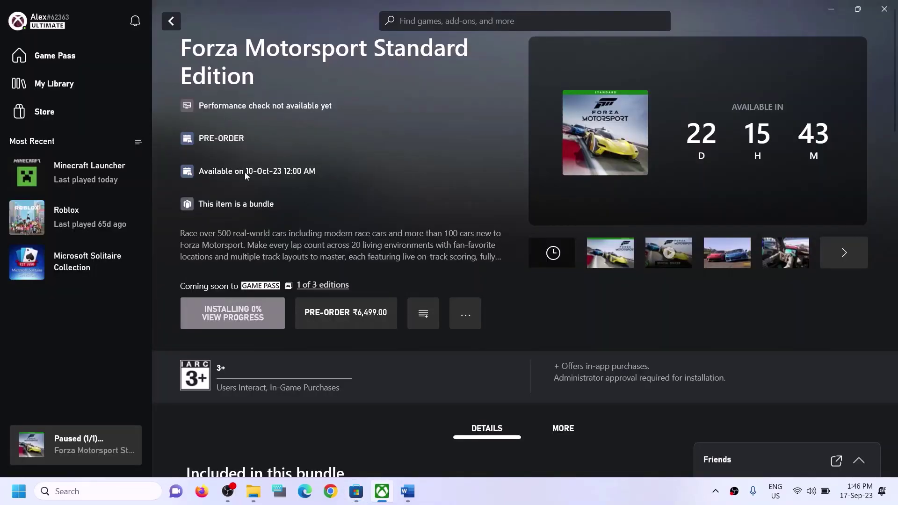
click(465, 19)
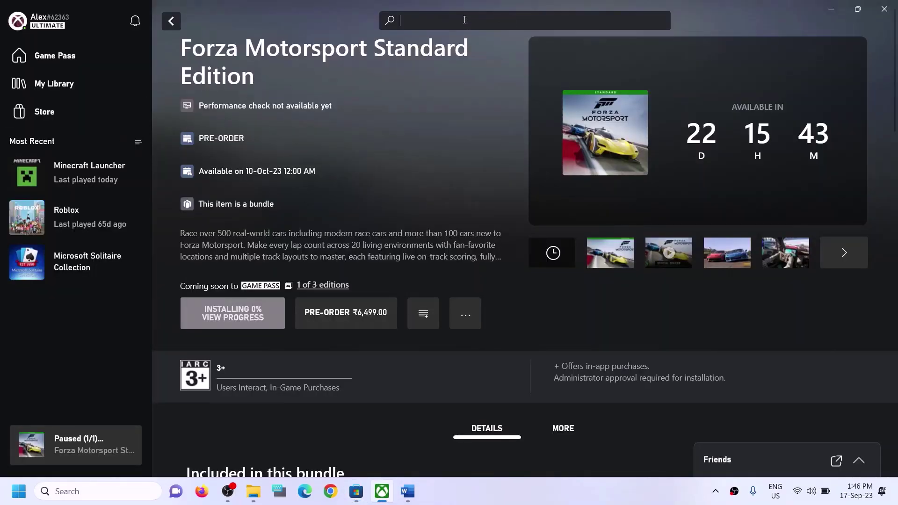
text(forza)
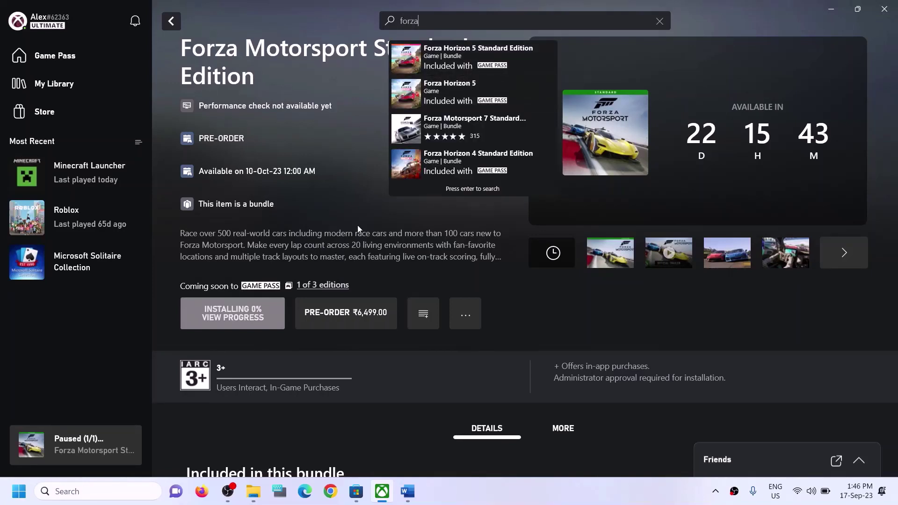
click(361, 203)
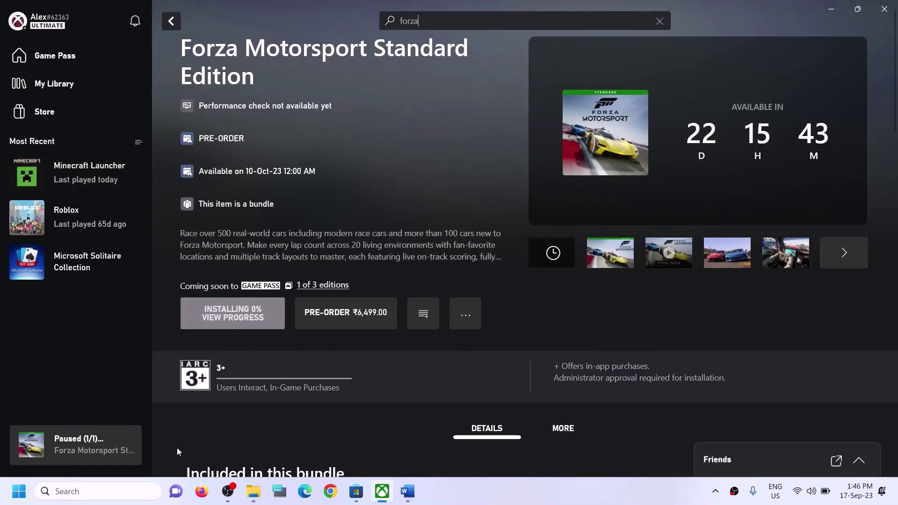
Open the Xbox app's Forza page via Windows search for 'xbox', then scroll Word to Step 3.
click(102, 491)
text(xbox)
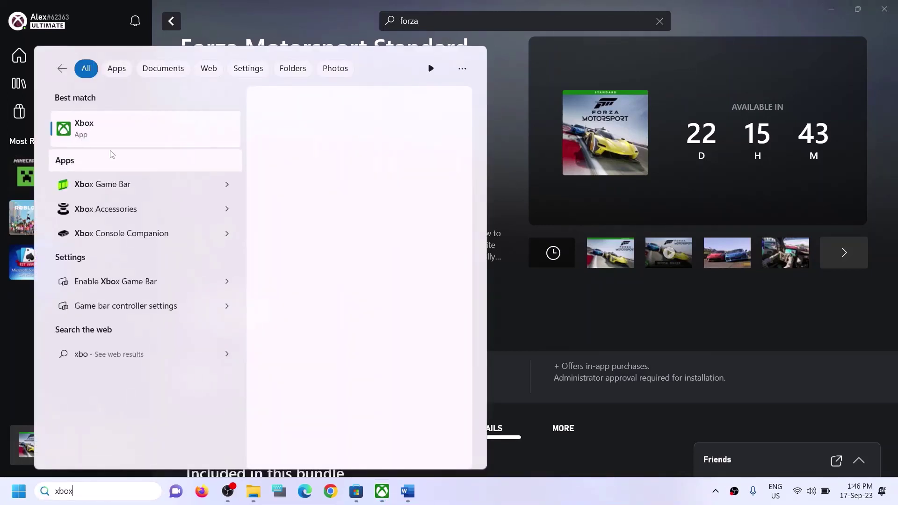
click(503, 119)
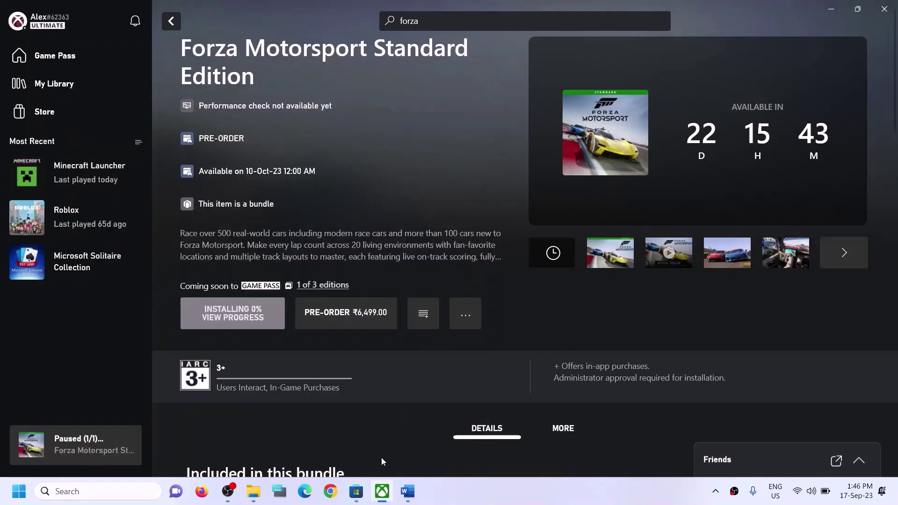
click(408, 491)
scroll(332, 308, down, 5)
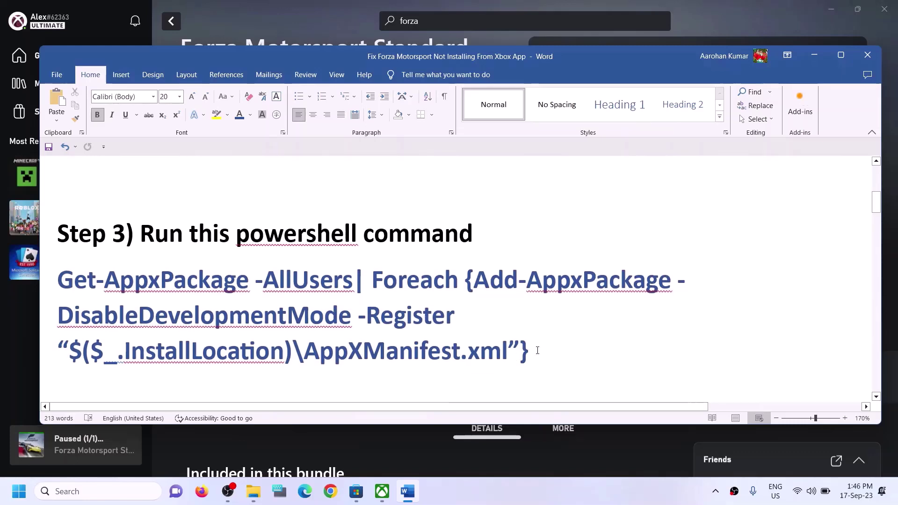
Copy the Step 3 PowerShell command from the Word document.
drag(537, 350, 91, 296)
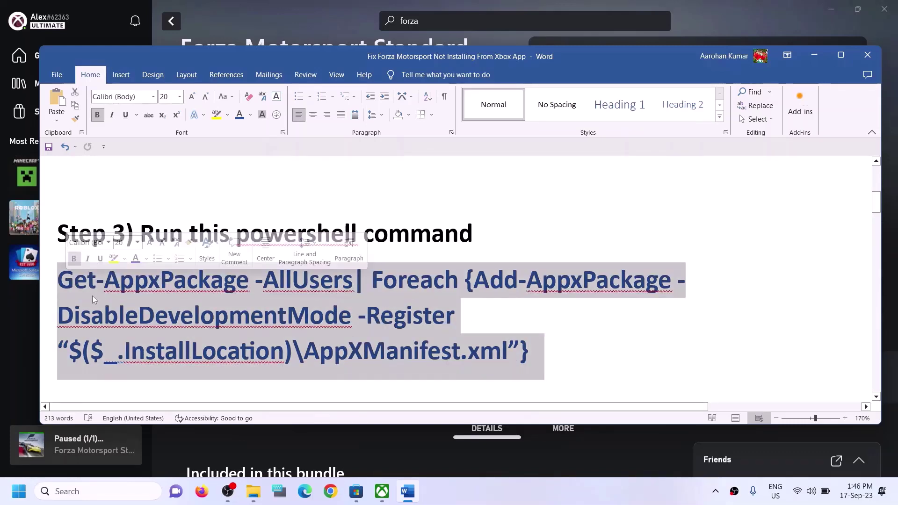
right_click(92, 295)
click(124, 156)
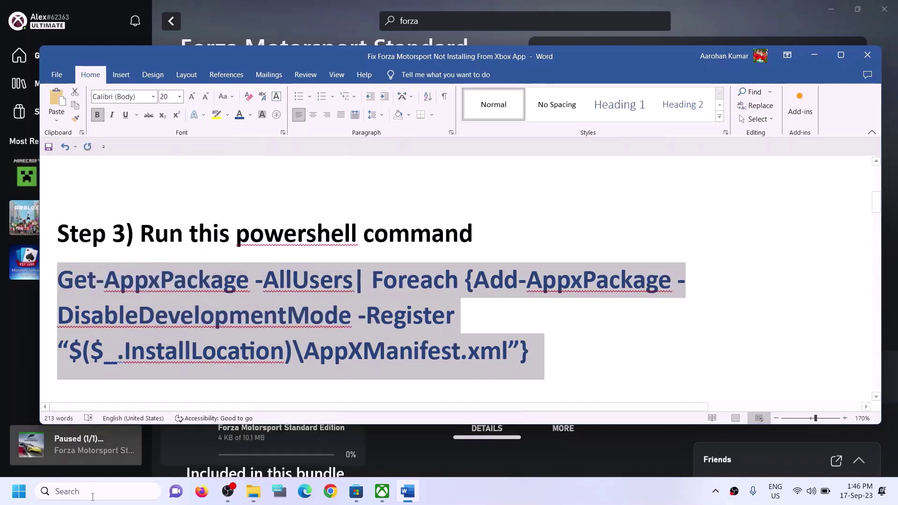
Launch Windows PowerShell as administrator from a 'powershell' Windows search.
click(93, 496)
text(powe)
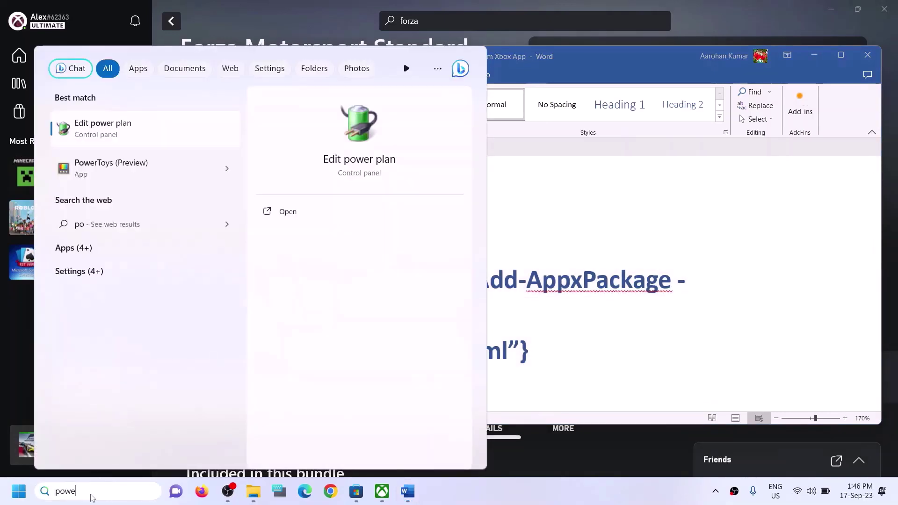
text(rshell)
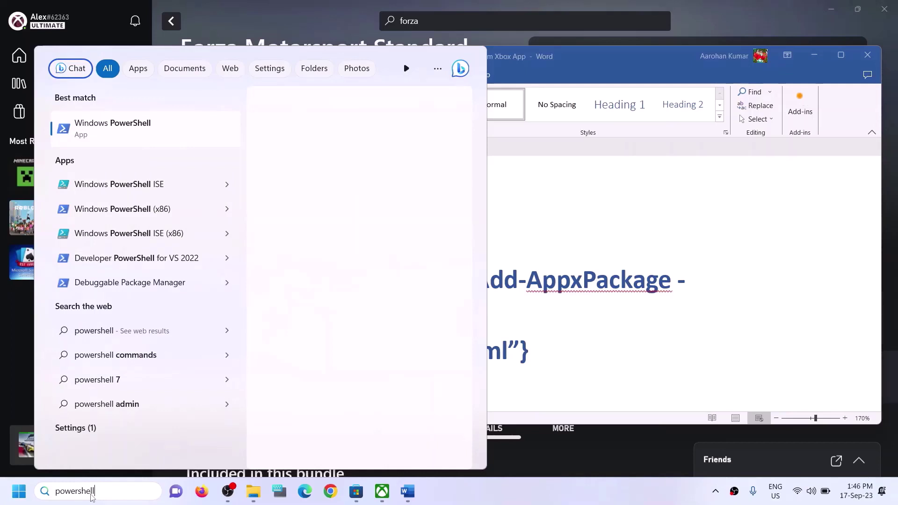
right_click(201, 147)
click(178, 147)
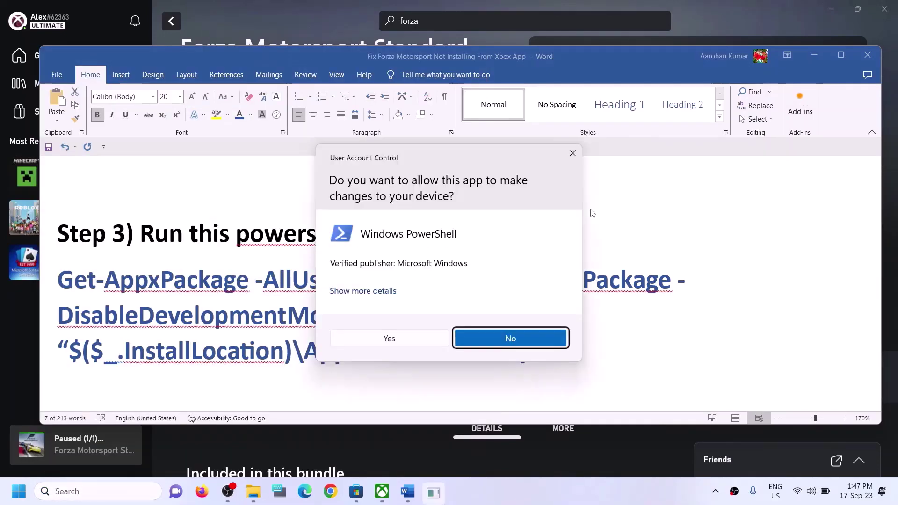
Approve the UAC prompt and run the pasted Get-AppxPackage re-registration command in elevated PowerShell.
click(389, 338)
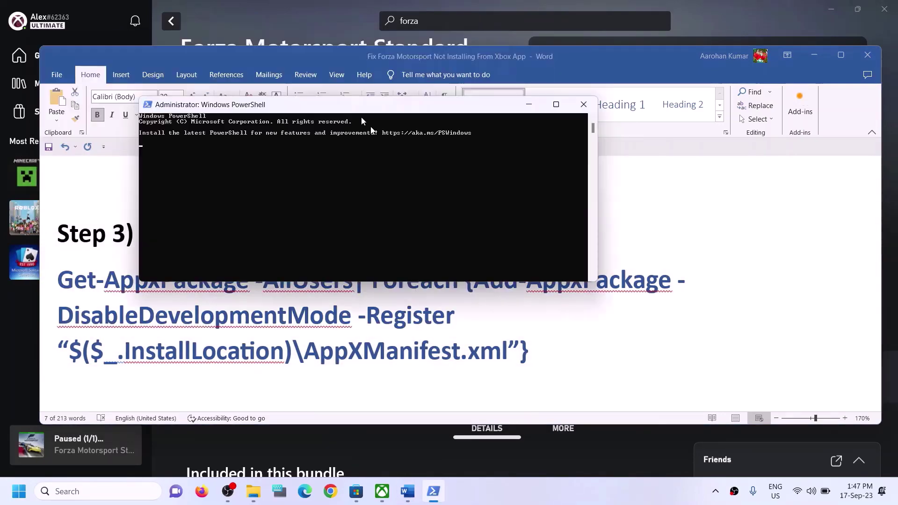
right_click(378, 261)
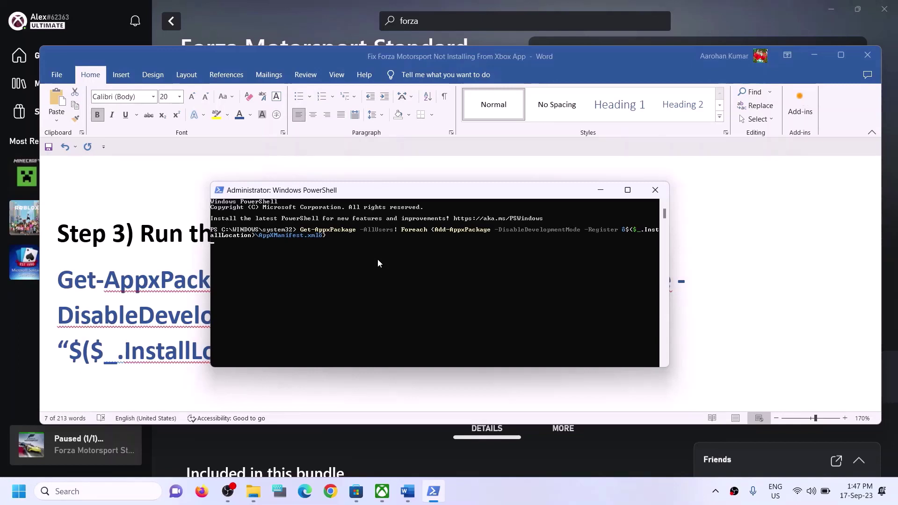
key(Return)
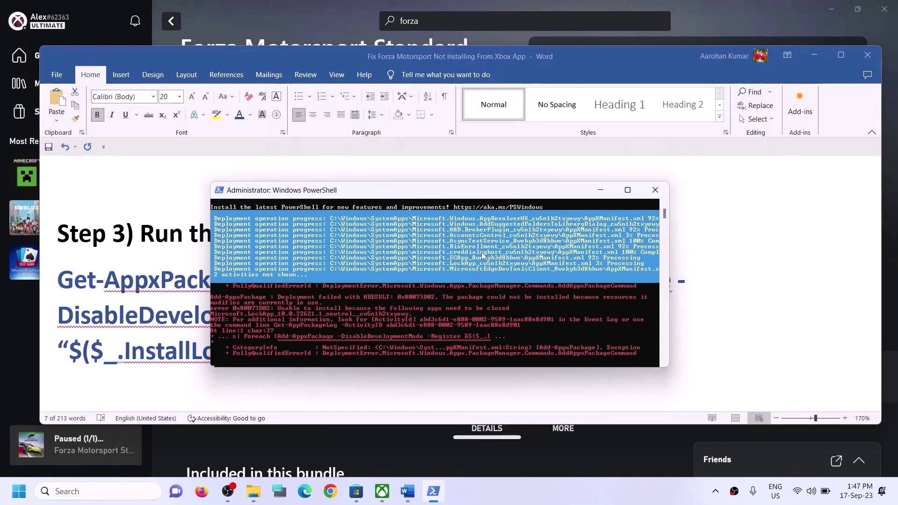
key(alt+Tab)
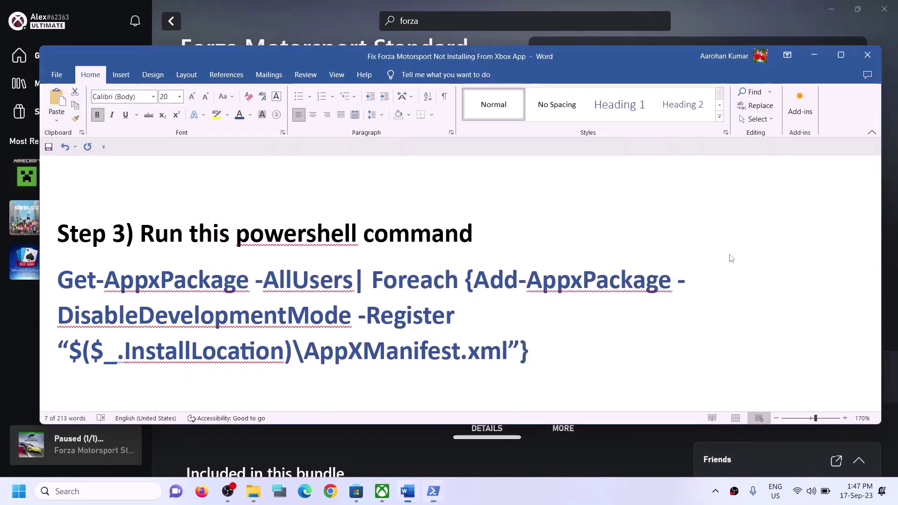
Select the Step 4 heading text in the Word guide.
scroll(277, 290, down, 4)
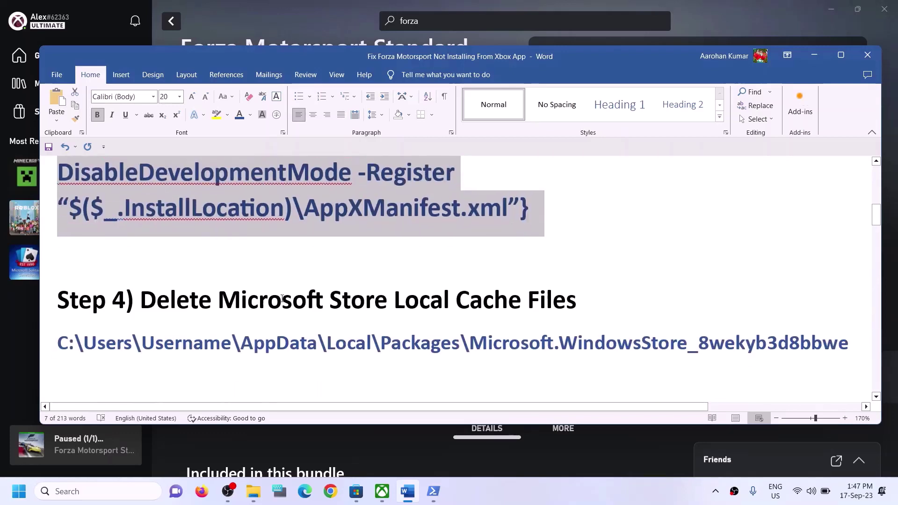
scroll(257, 296, up, 1)
drag(141, 299, 576, 301)
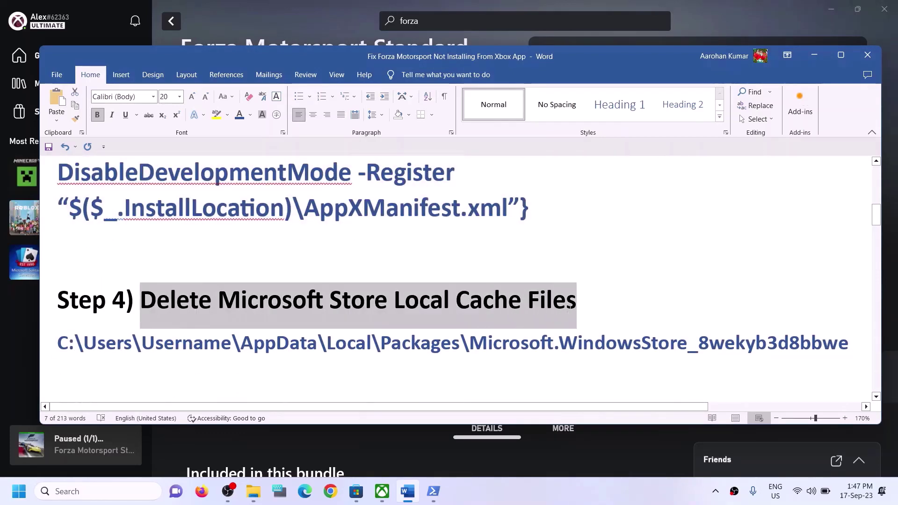
Navigate File Explorer to This PC > Local Disk (C:) > Users > Test.
click(263, 486)
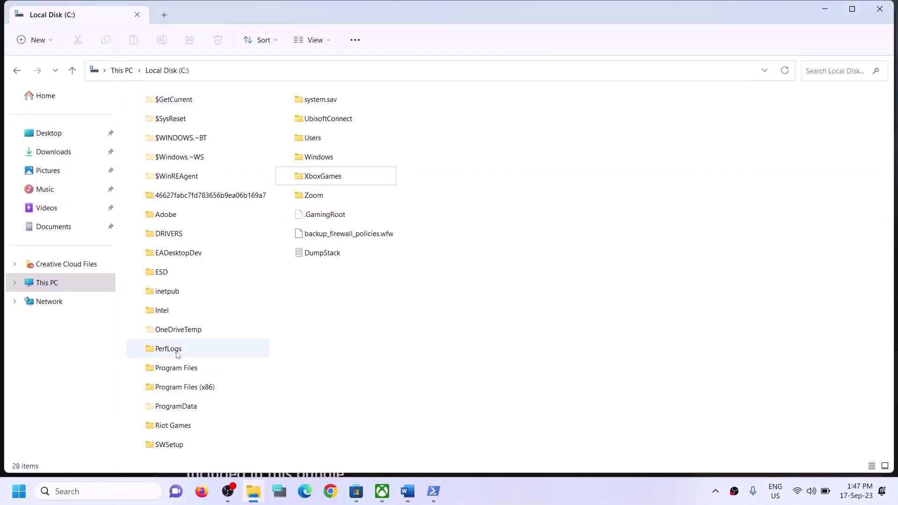
click(60, 282)
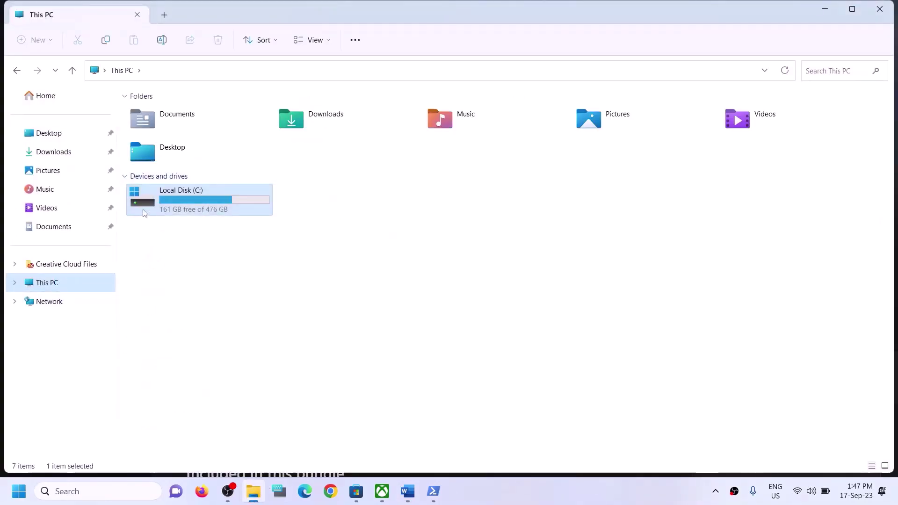
key(Return)
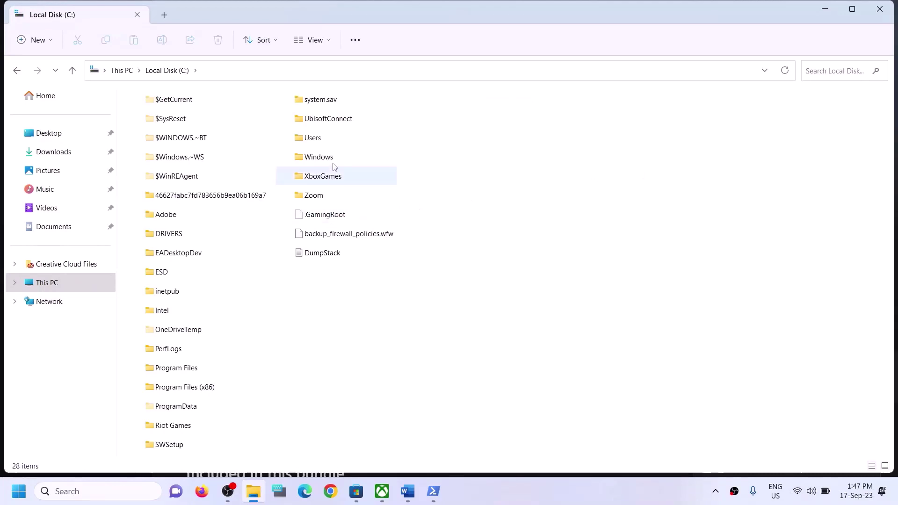
click(335, 137)
double_click(335, 137)
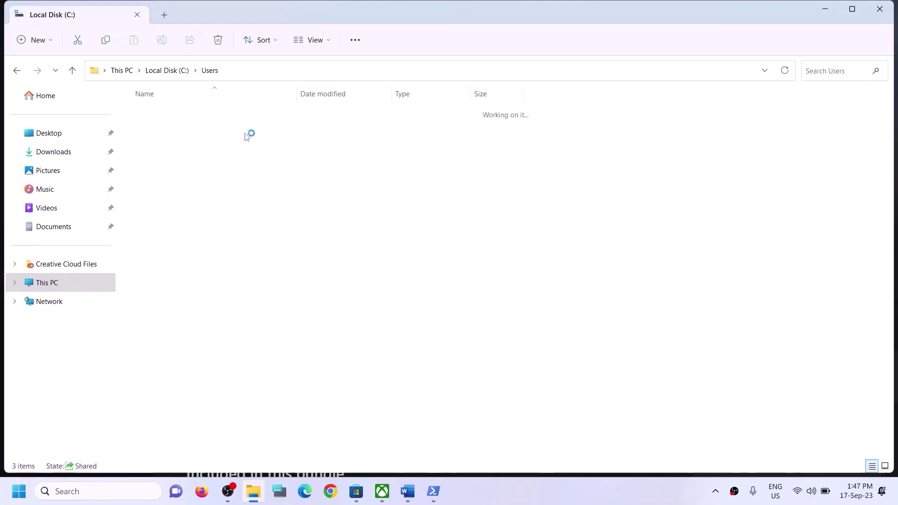
click(149, 155)
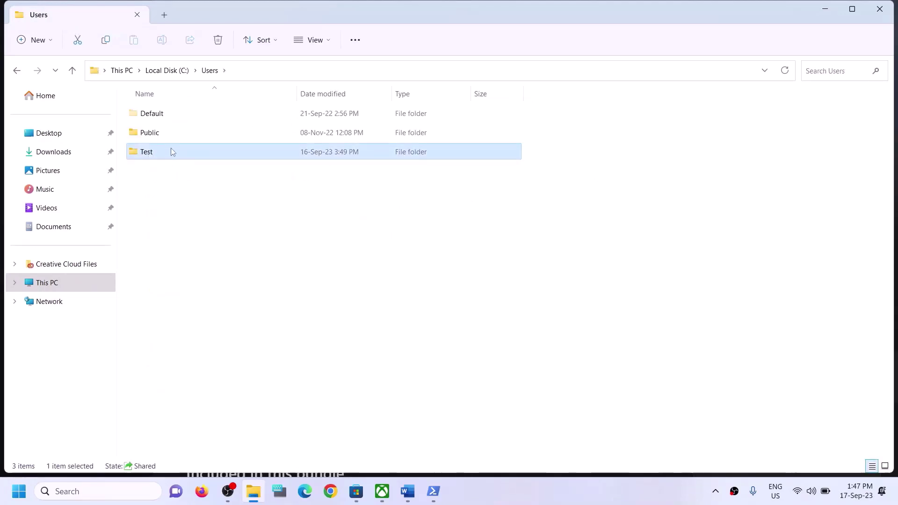
double_click(170, 149)
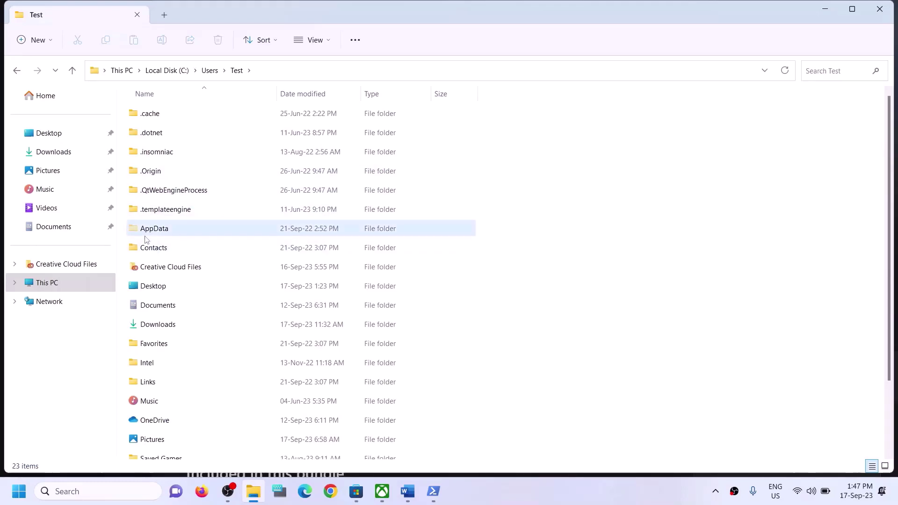
Turn on View > Show > Hidden items so AppData appears, cancelling an accidental rename.
click(168, 231)
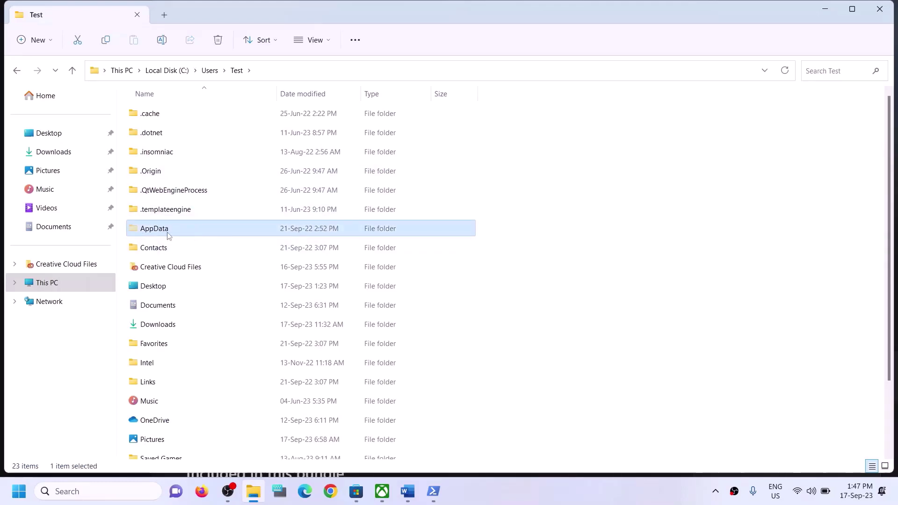
click(315, 39)
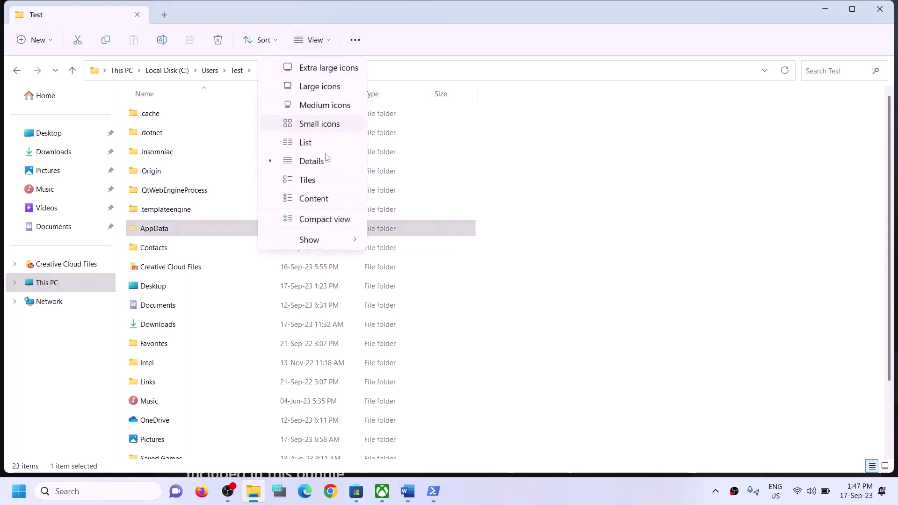
mouse_move(323, 239)
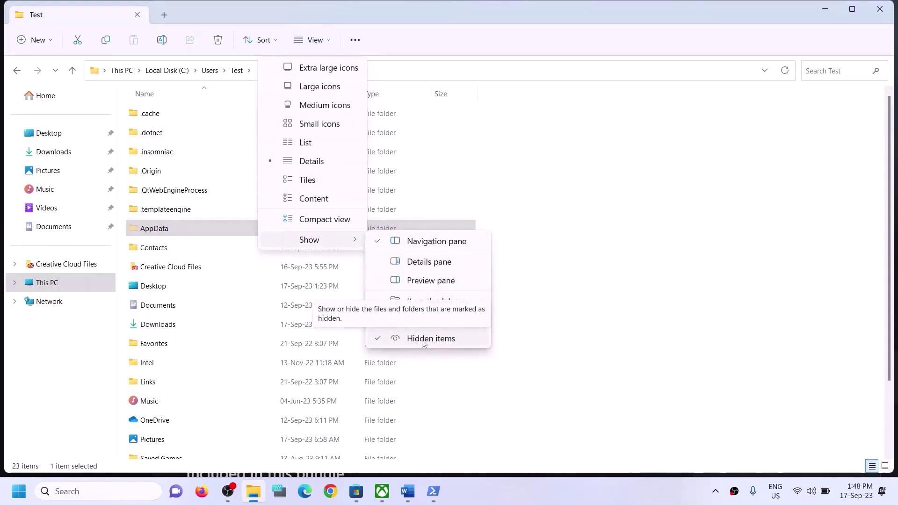
click(164, 231)
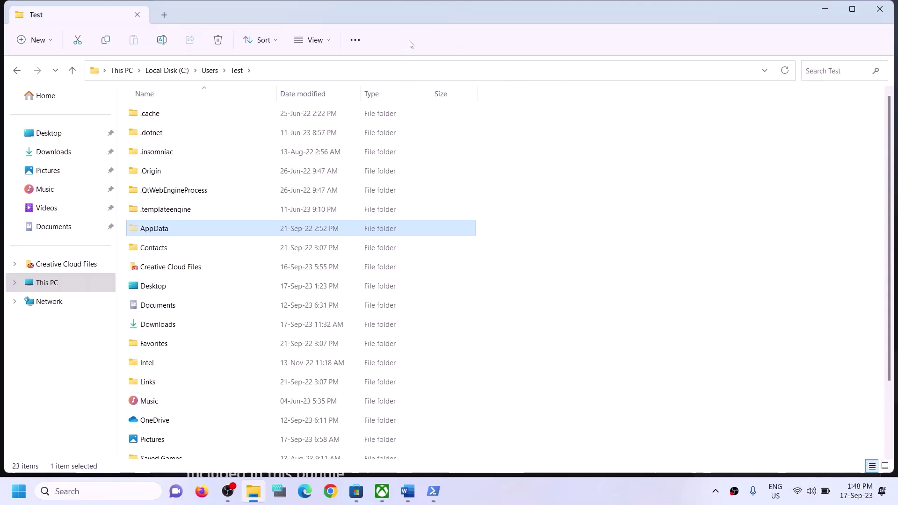
click(148, 233)
click(193, 227)
Open AppData > Local > Packages in File Explorer.
double_click(192, 226)
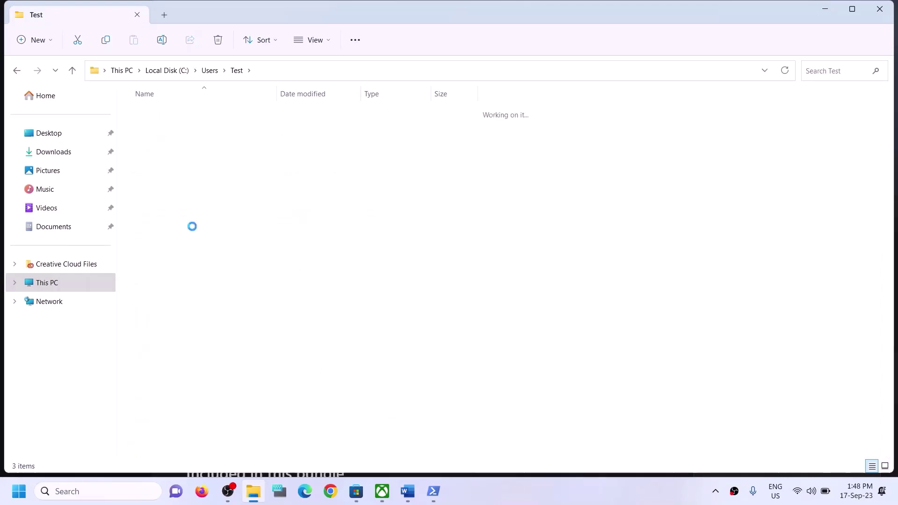
click(230, 112)
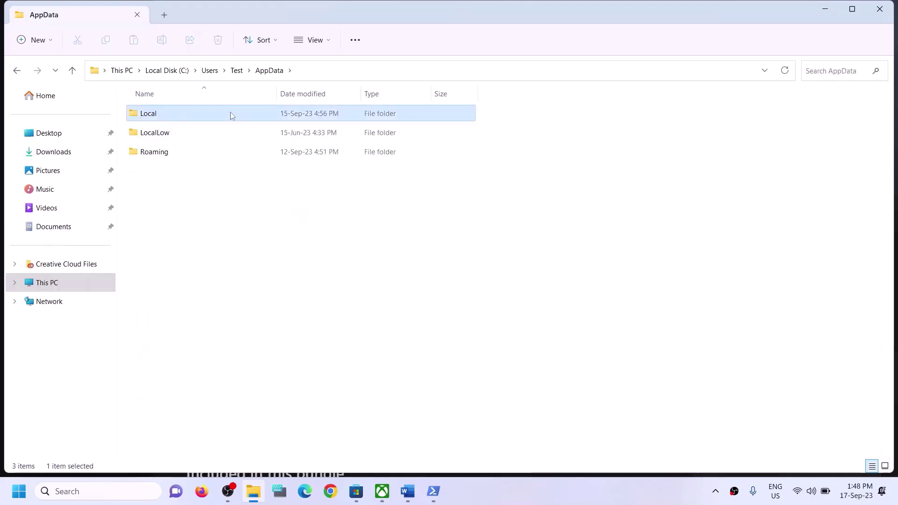
double_click(192, 115)
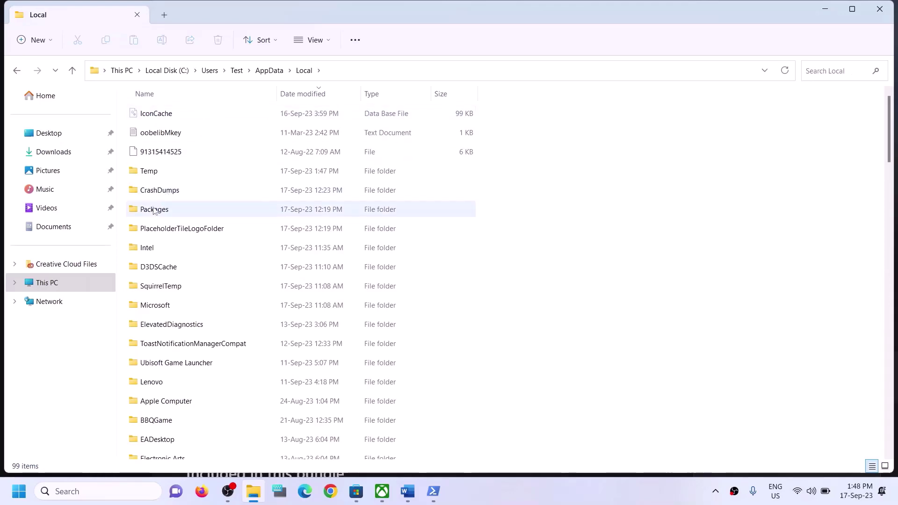
click(184, 215)
double_click(182, 216)
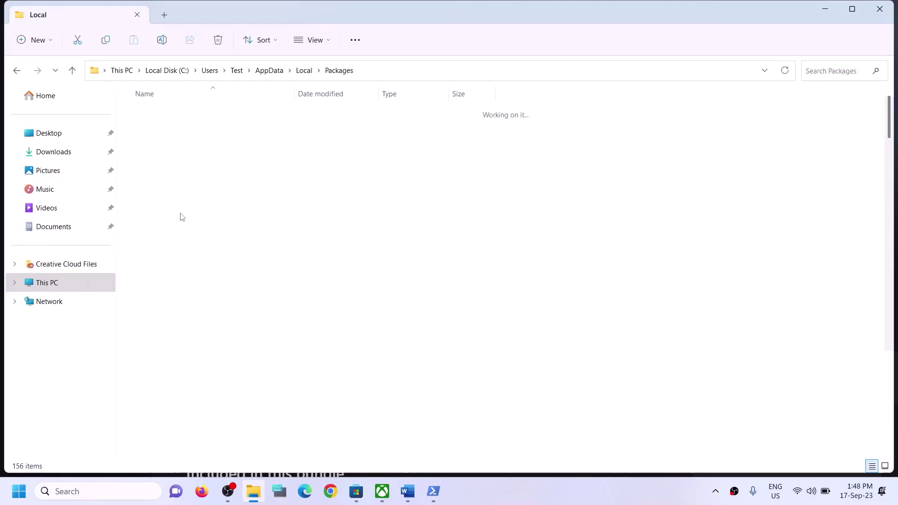
Scroll the 156 package folders and select Microsoft.WindowsStore_8wekyb3d8bbwe.
click(210, 306)
scroll(211, 318, down, 15)
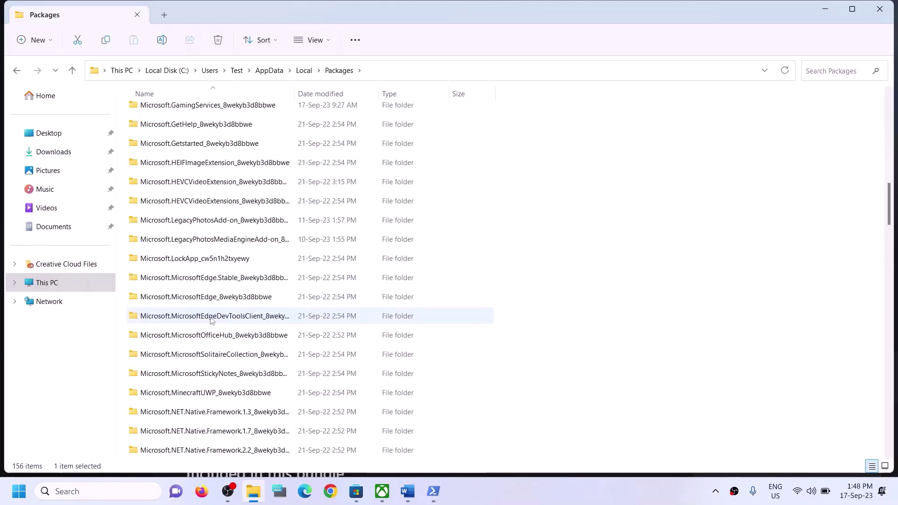
scroll(212, 319, down, 20)
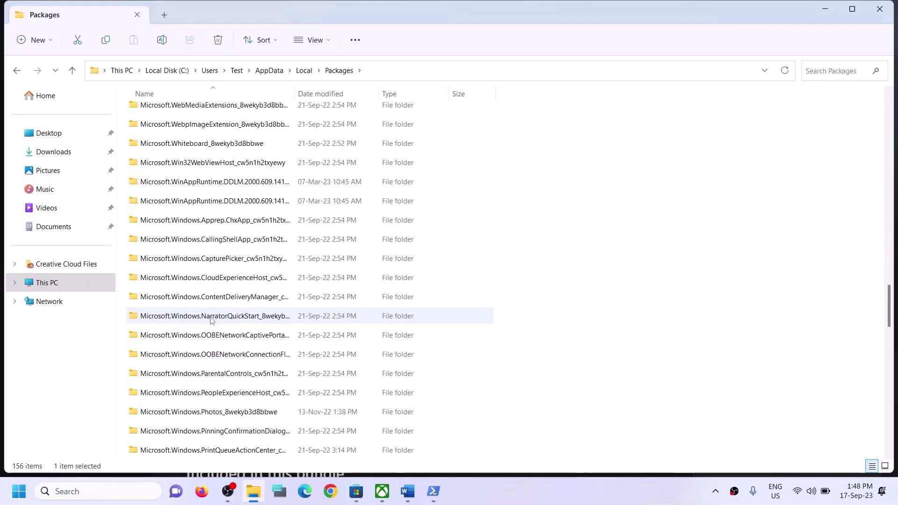
scroll(212, 319, down, 12)
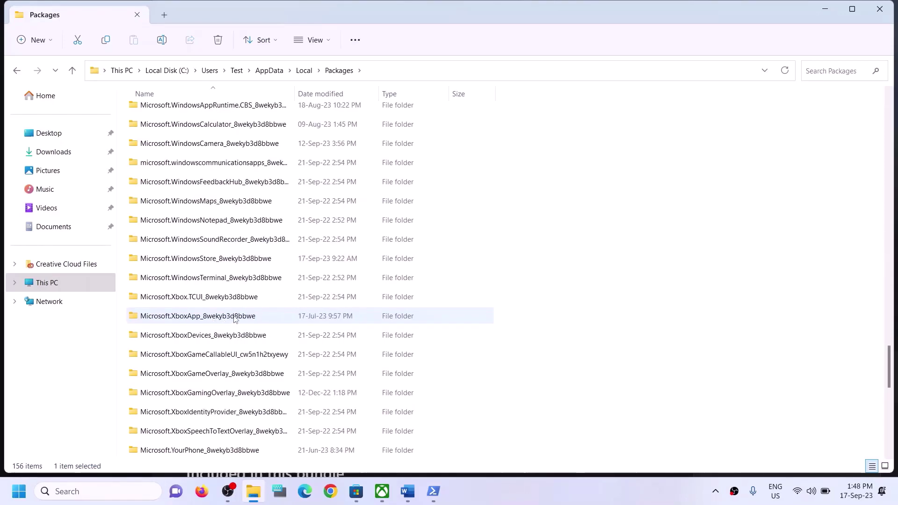
scroll(235, 318, down, 3)
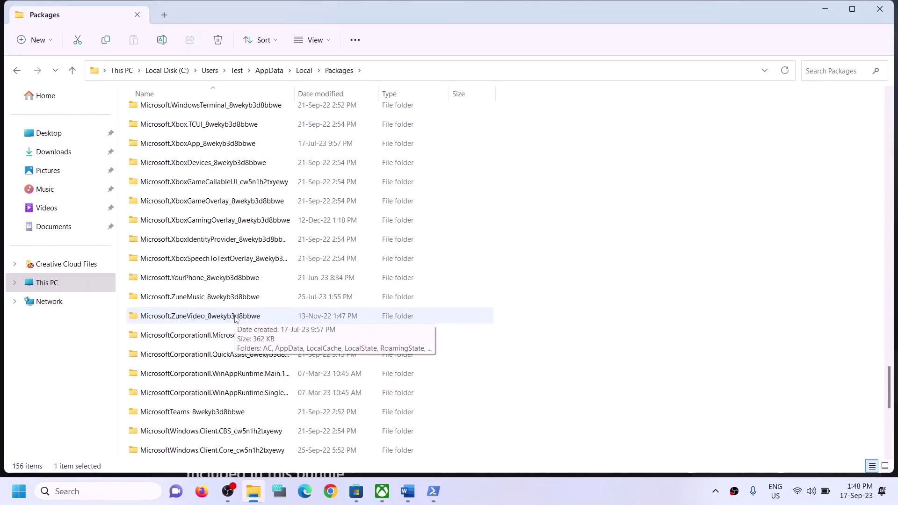
scroll(235, 318, up, 1)
scroll(235, 318, down, 2)
scroll(236, 318, down, 4)
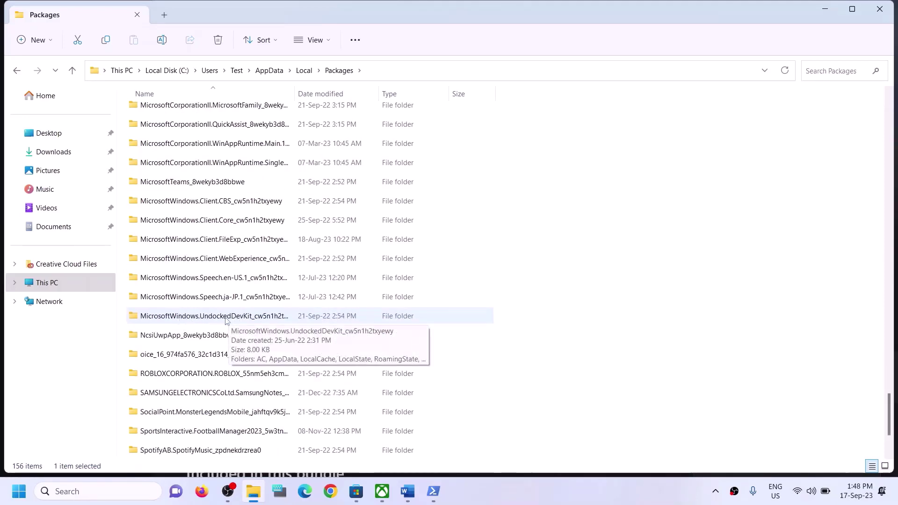
scroll(213, 373, down, 2)
scroll(206, 341, up, 1)
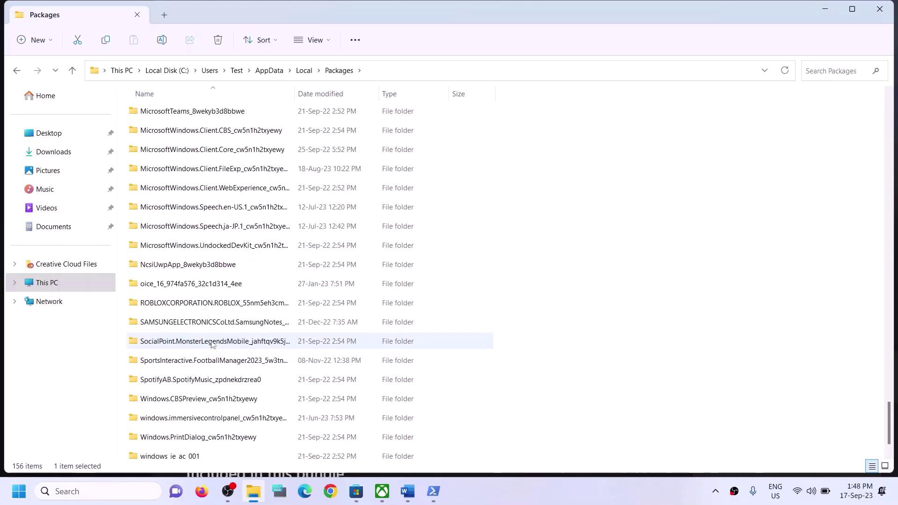
scroll(243, 210, up, 2)
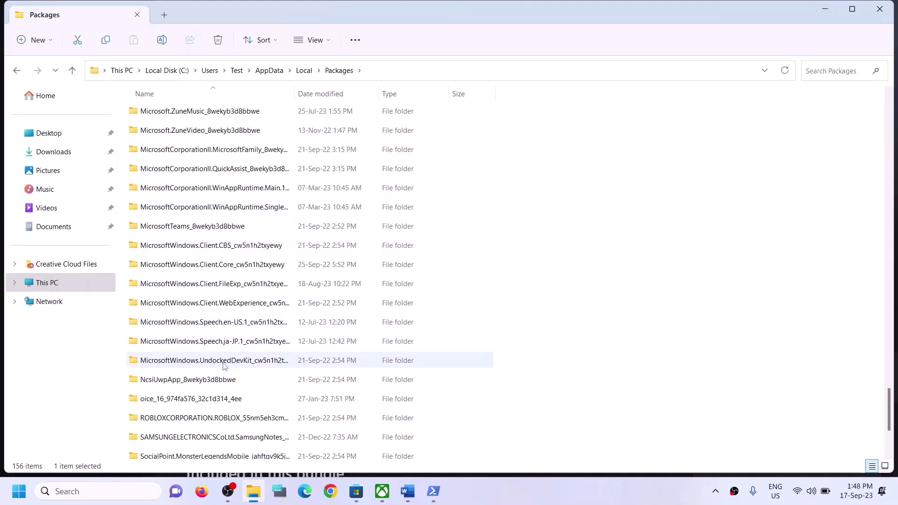
click(223, 364)
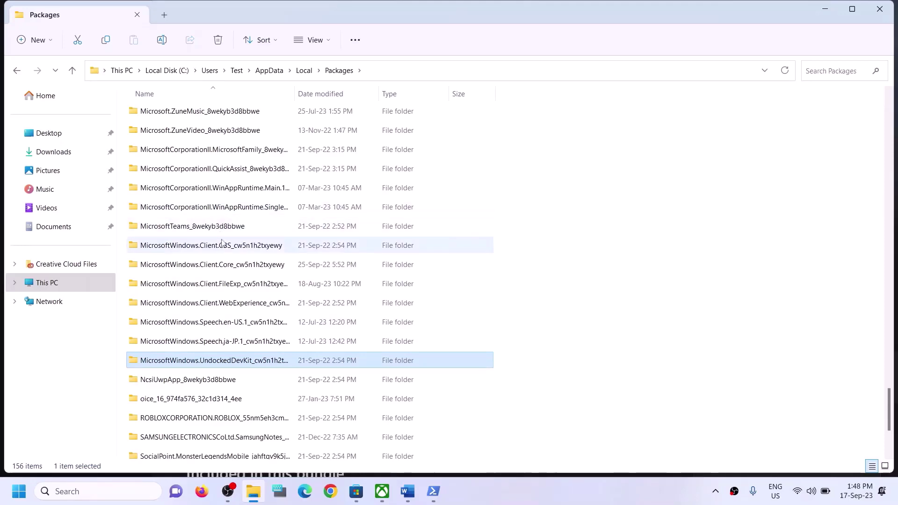
click(220, 303)
ctrl+click(220, 303)
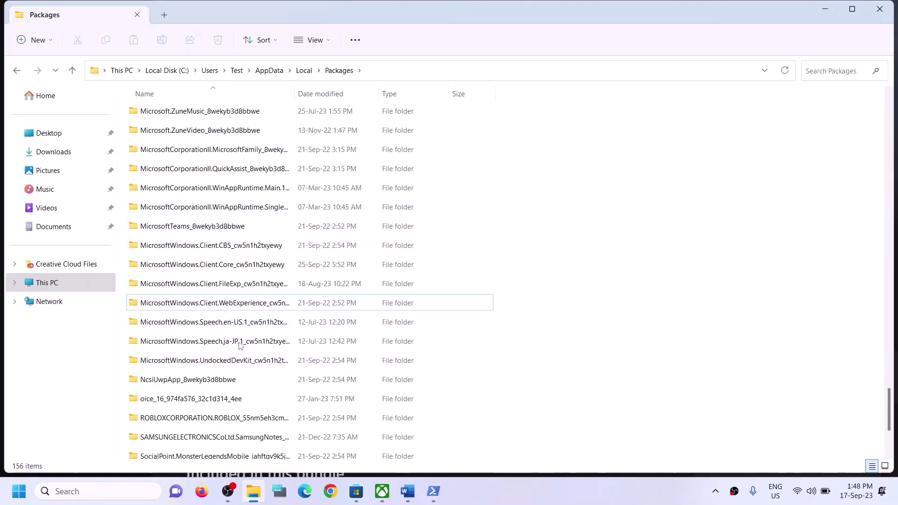
scroll(239, 344, down, 1)
scroll(240, 335, up, 2)
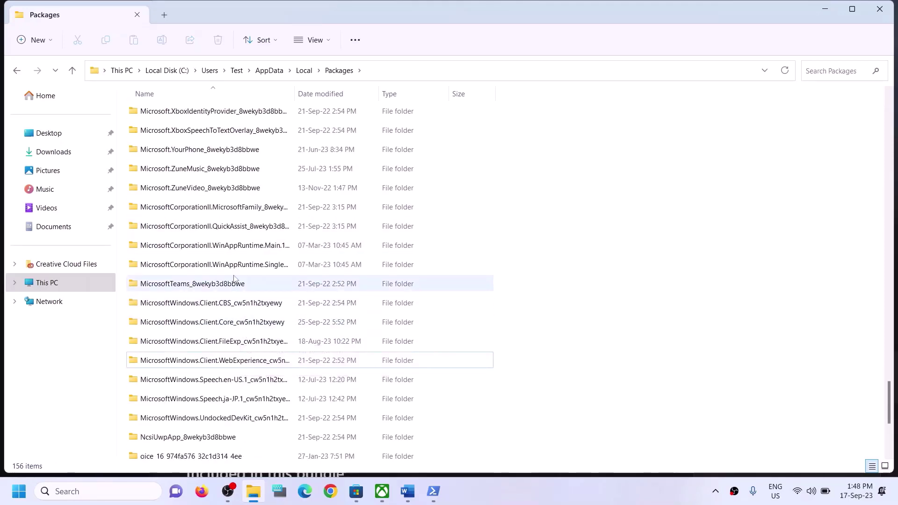
scroll(233, 244, up, 1)
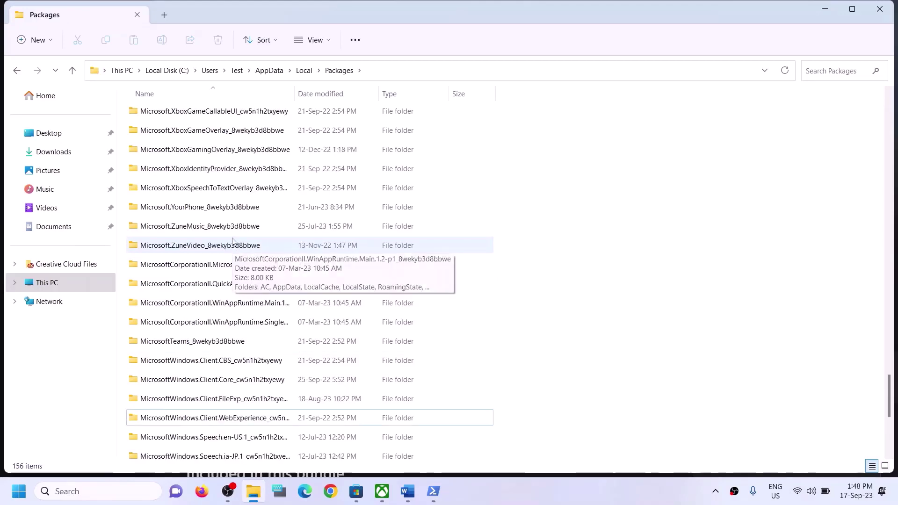
scroll(232, 243, up, 4)
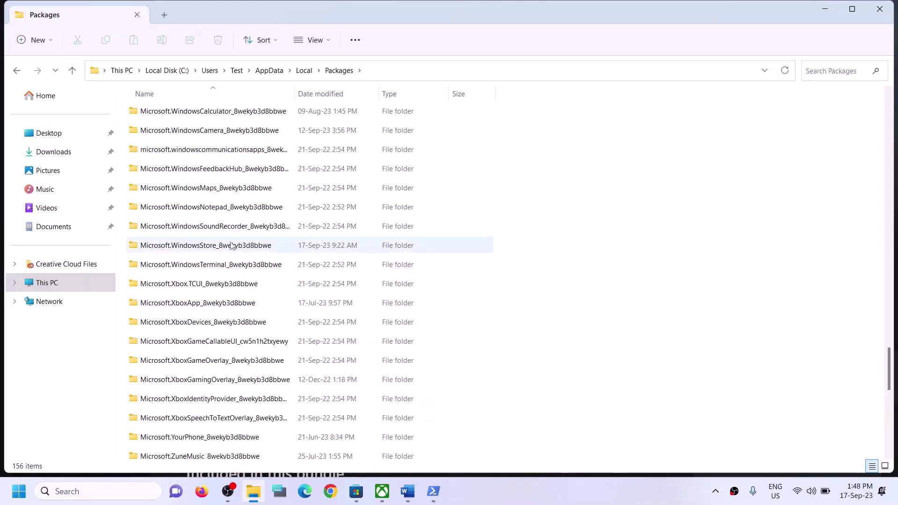
click(232, 244)
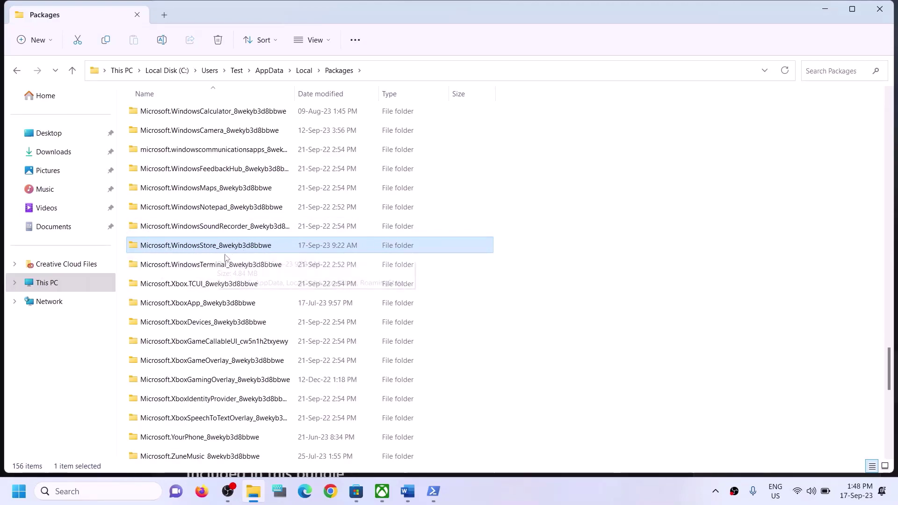
Open Microsoft.WindowsStore_8wekyb3d8bbwe and delete its LocalCache folder.
double_click(190, 246)
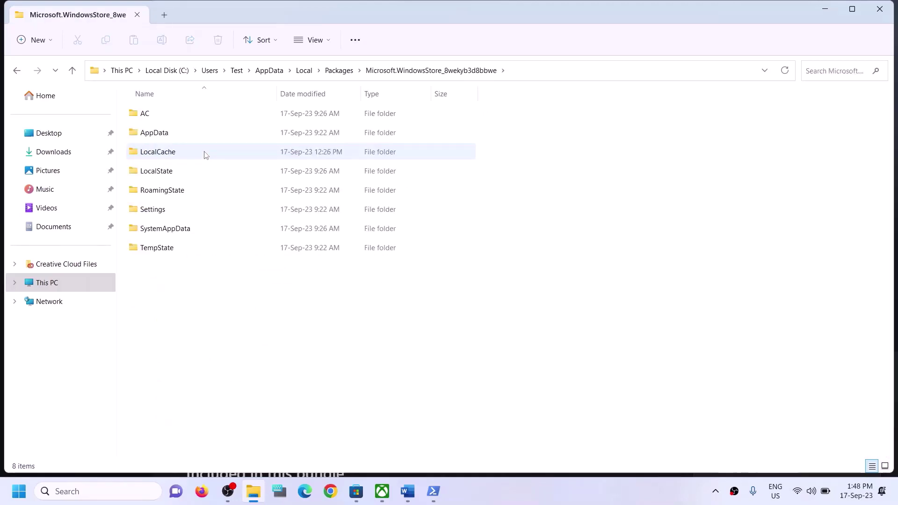
click(156, 153)
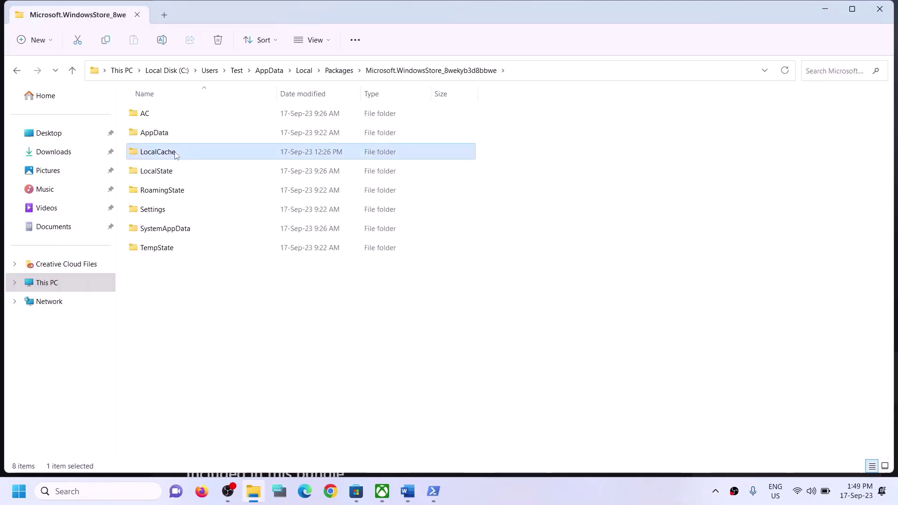
right_click(177, 154)
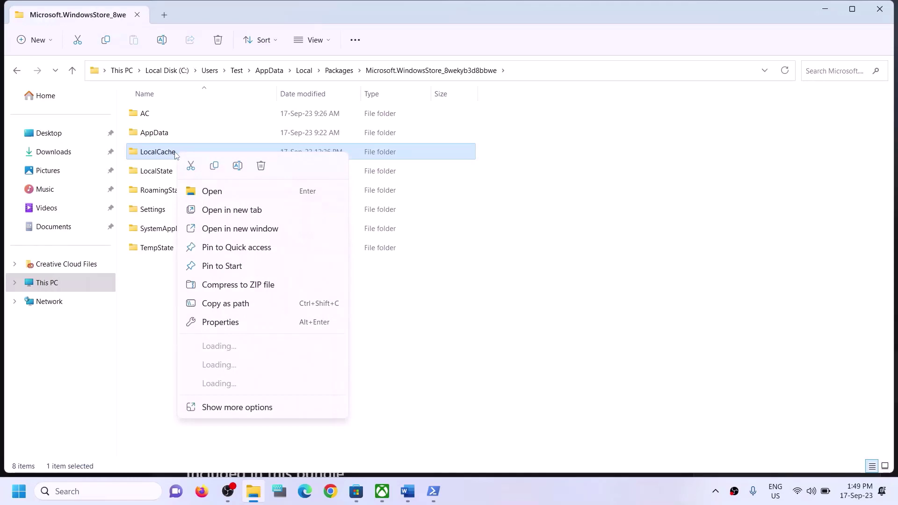
click(261, 167)
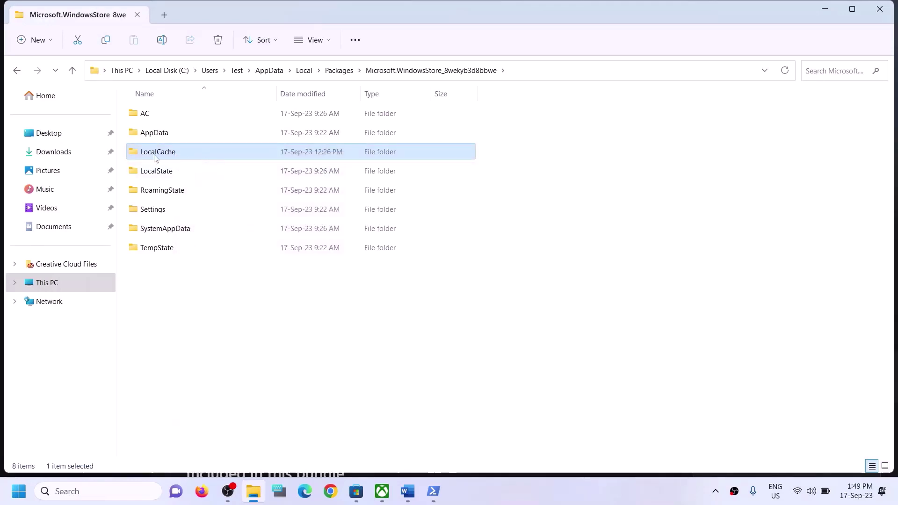
Close the file window and highlight the Step 5 heading in the Word guide.
click(875, 14)
drag(141, 300, 577, 300)
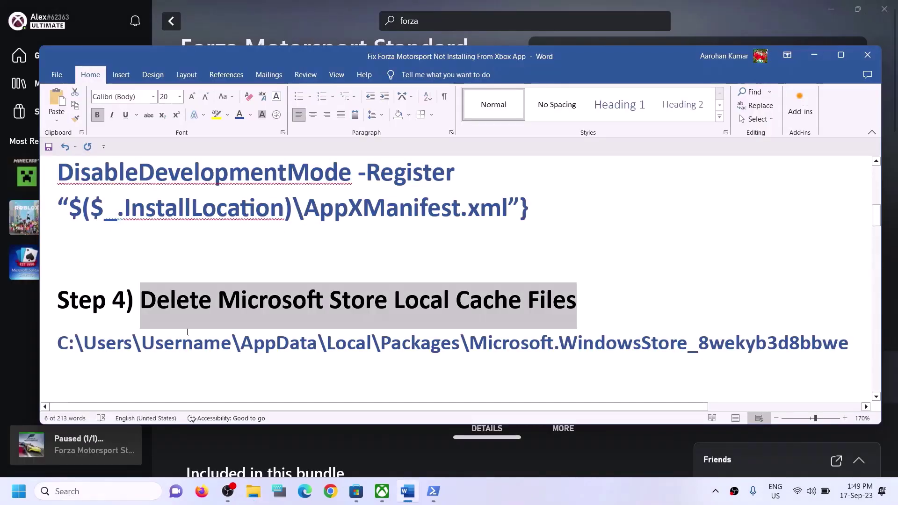
scroll(182, 323, down, 3)
scroll(181, 327, up, 1)
drag(141, 337, 414, 349)
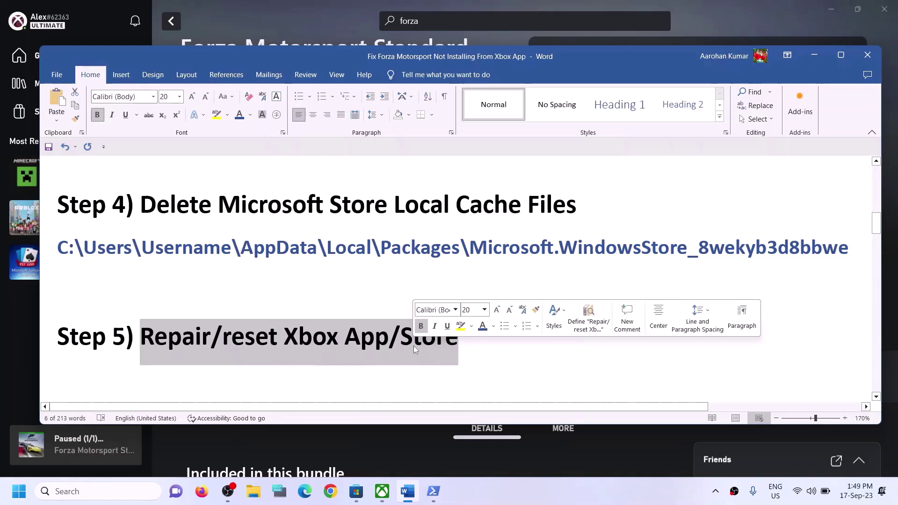
Search 'xbox' and open the Xbox app's App settings page.
click(123, 491)
text(xb)
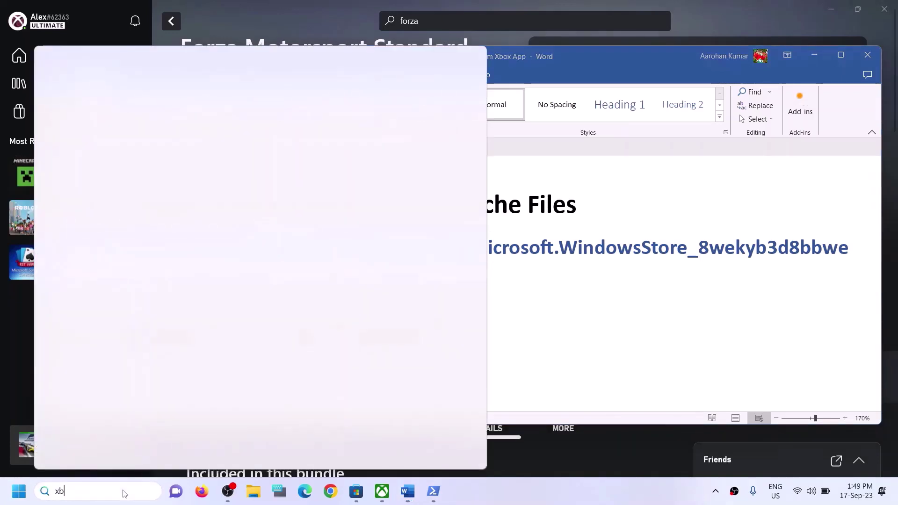
text(ox)
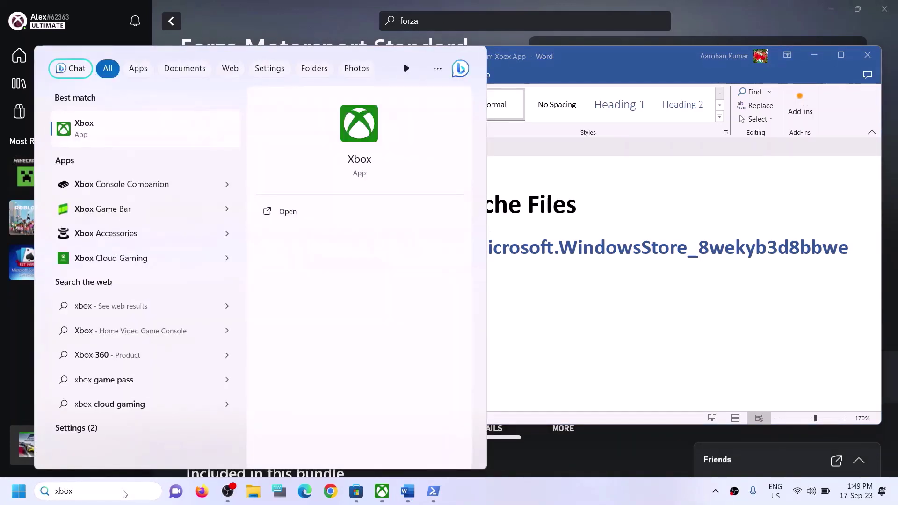
right_click(111, 131)
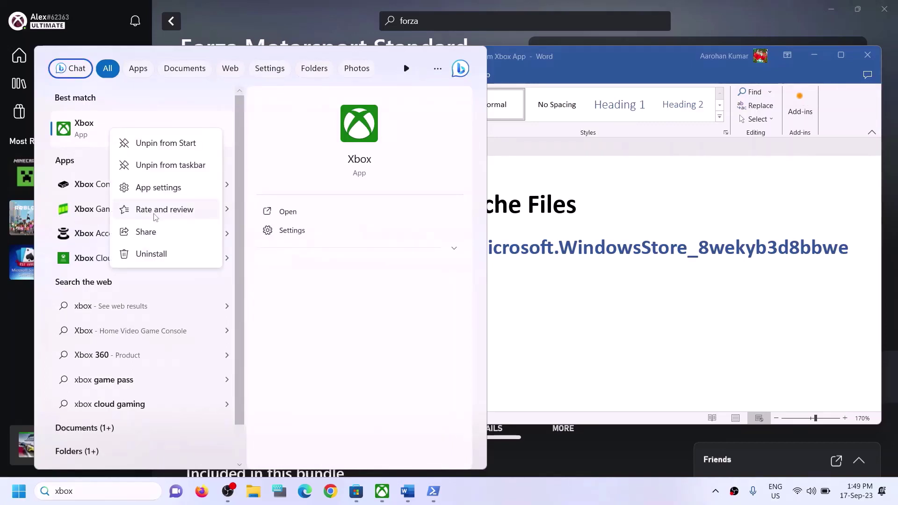
click(156, 188)
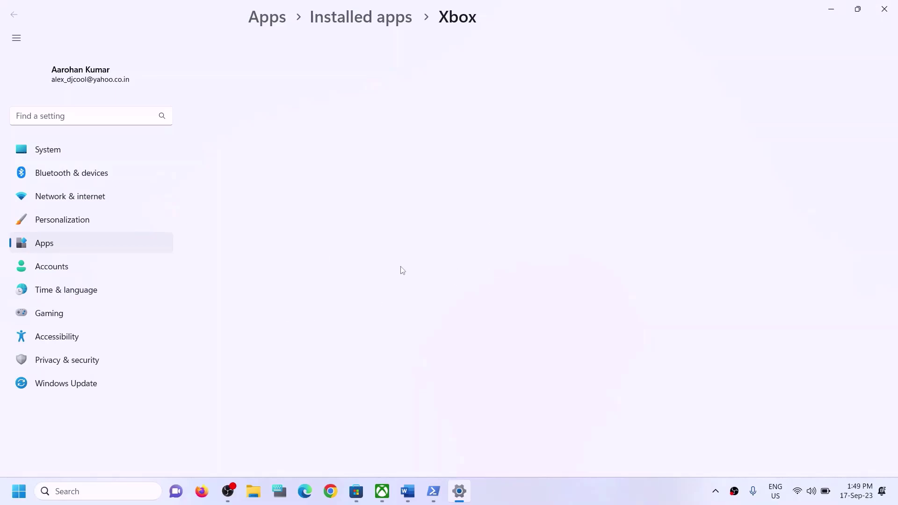
Run Repair on the Xbox app, then Reset it and confirm the reset.
scroll(465, 297, down, 4)
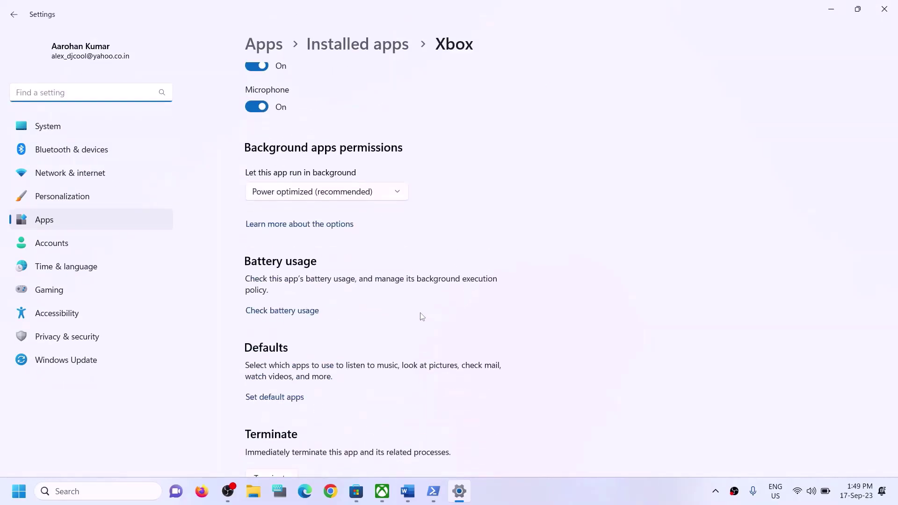
scroll(449, 299, down, 9)
scroll(355, 236, up, 3)
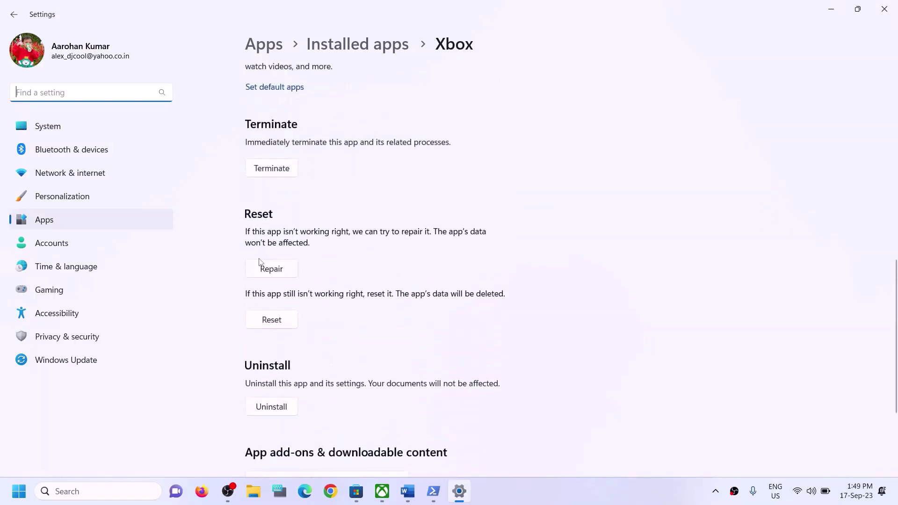
click(280, 273)
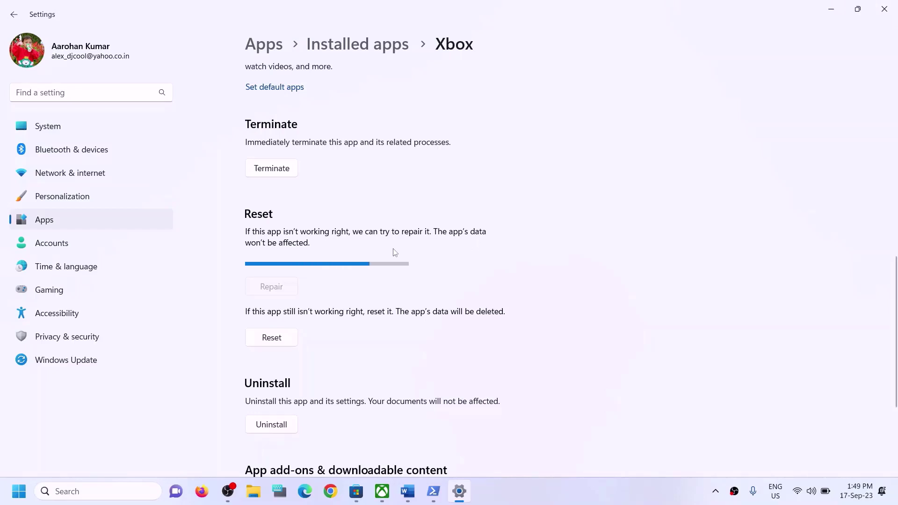
click(277, 331)
click(324, 287)
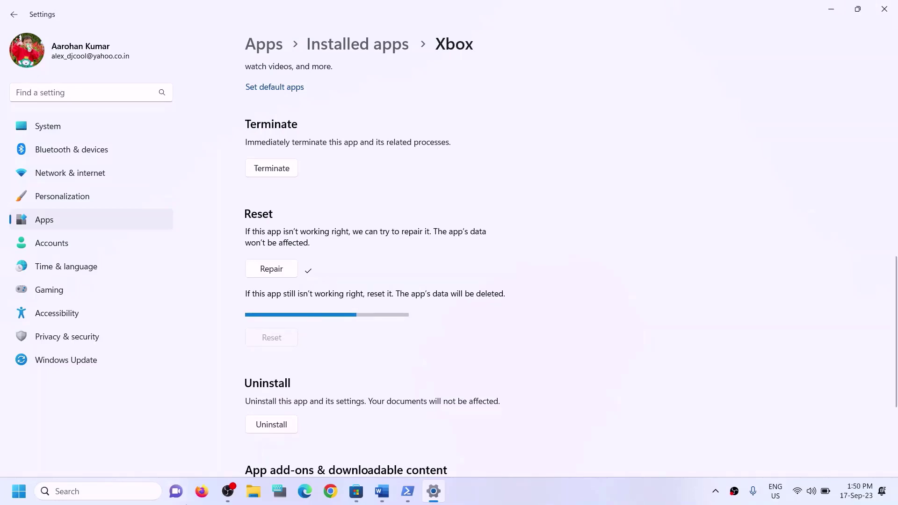
Search 'store' and open the Microsoft Store app's App settings page.
click(107, 492)
text(sto)
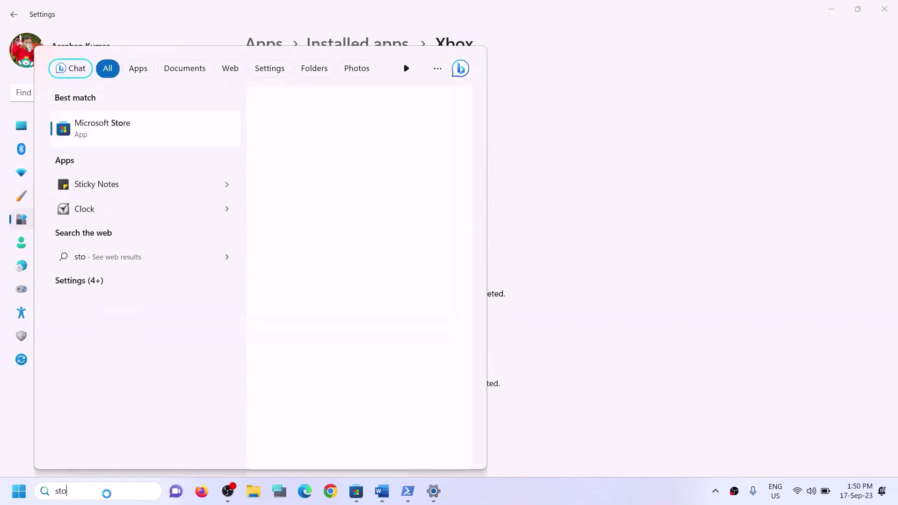
text(re)
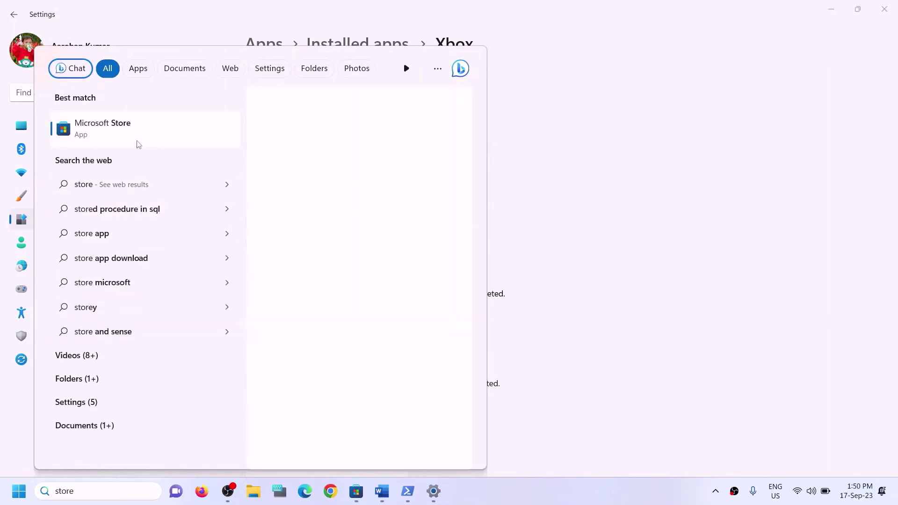
right_click(138, 144)
click(169, 199)
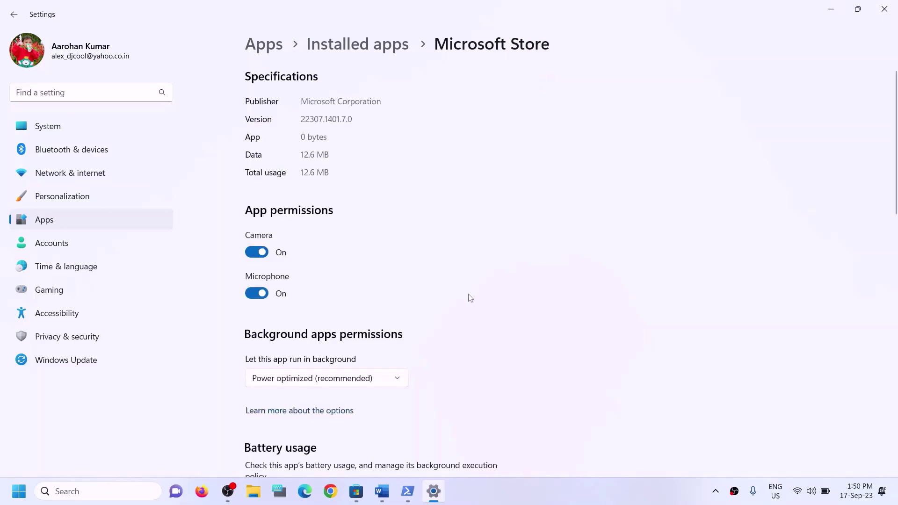
Repair the Microsoft Store app, then Reset it and confirm.
scroll(395, 355, down, 10)
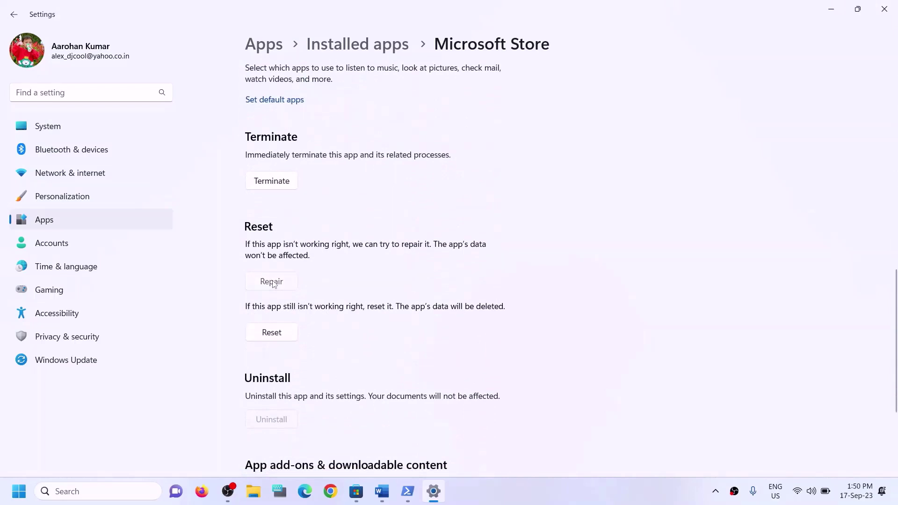
click(273, 282)
click(283, 338)
click(340, 304)
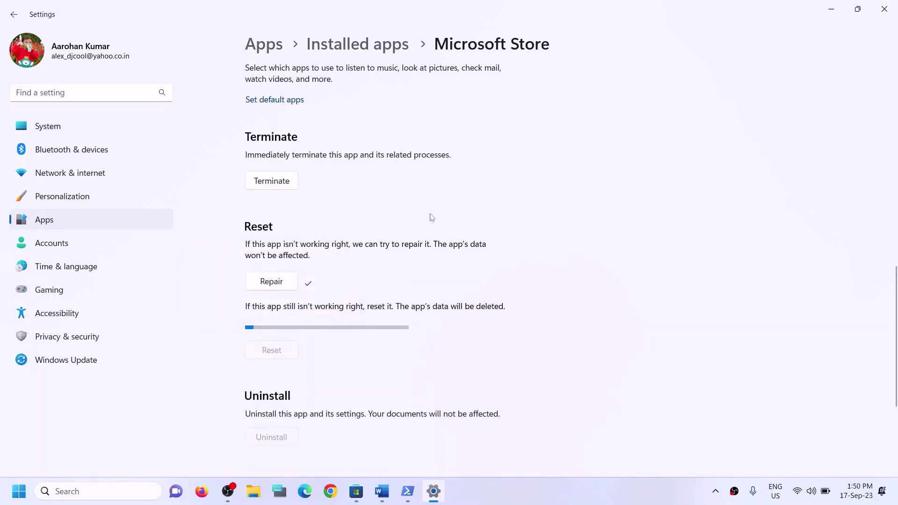
Return to the Word guide and highlight the Step 6 heading.
click(389, 493)
drag(141, 342, 457, 341)
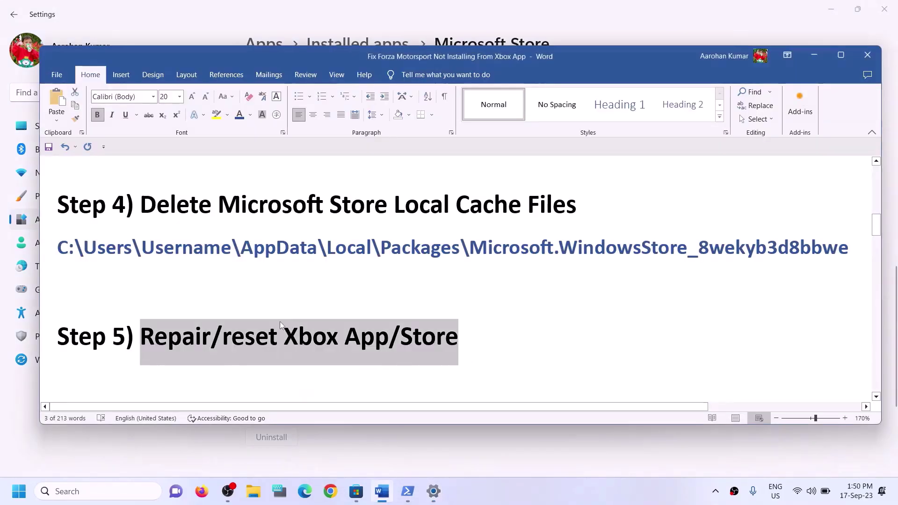
scroll(279, 323, down, 3)
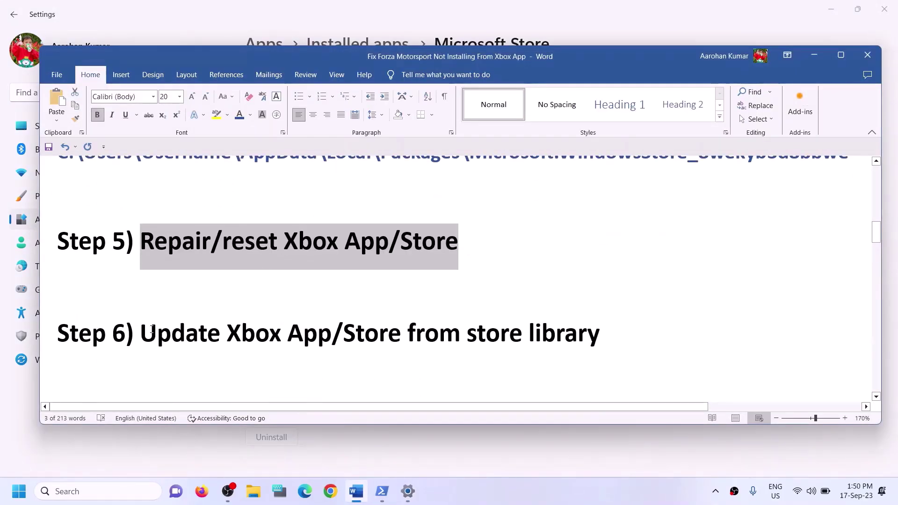
drag(141, 333, 601, 340)
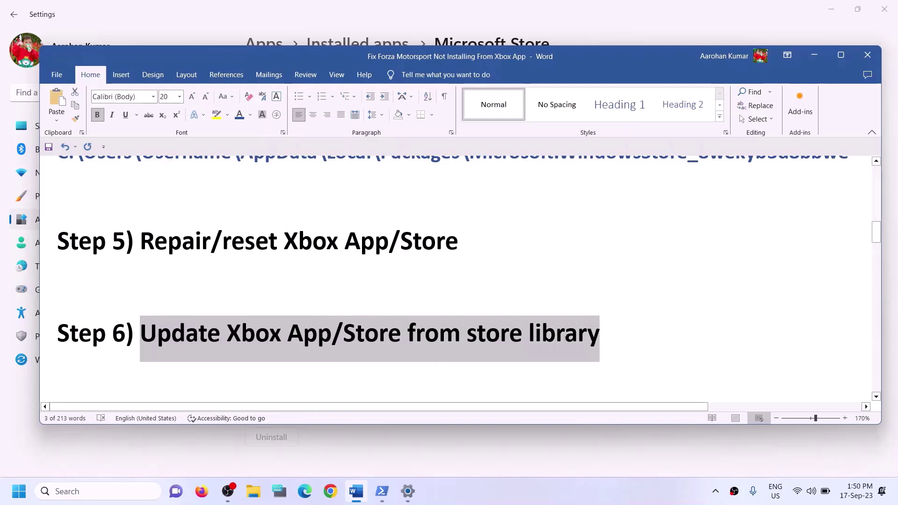
Search 'store', launch Microsoft Store and maximize its window.
click(108, 489)
text(s)
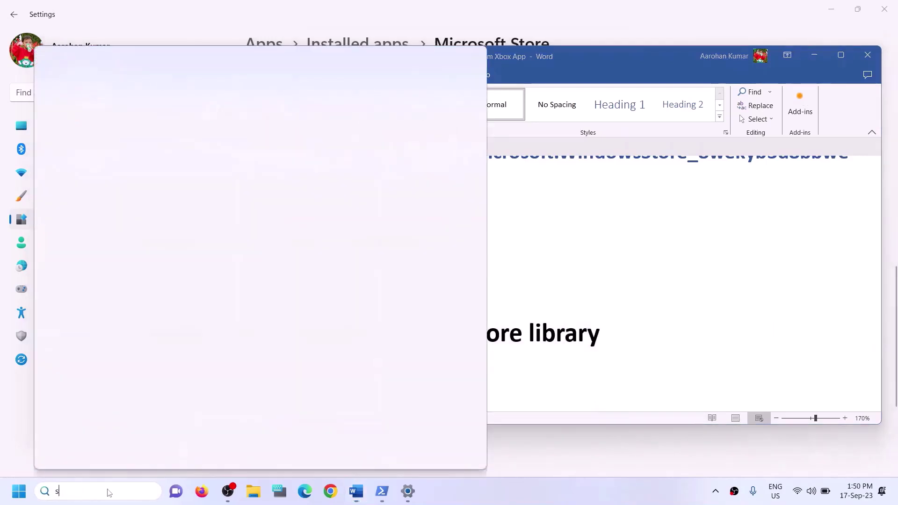
text(tore)
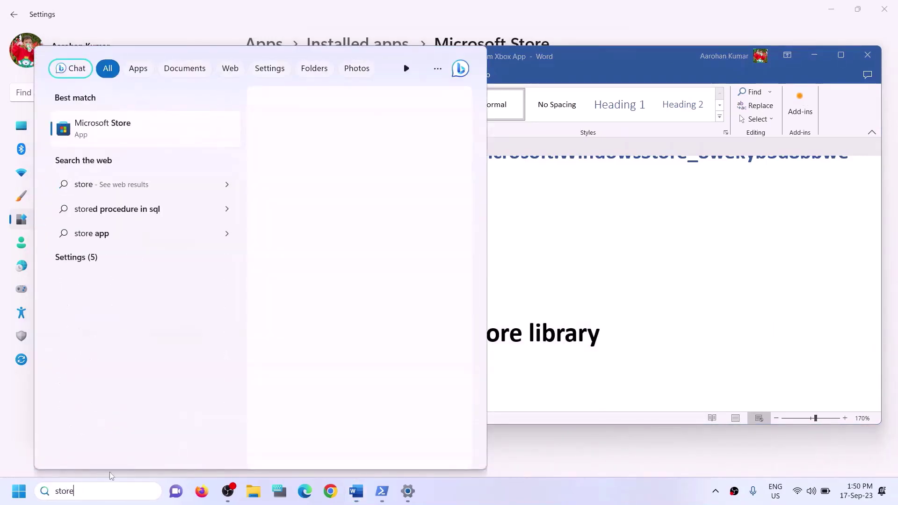
click(111, 160)
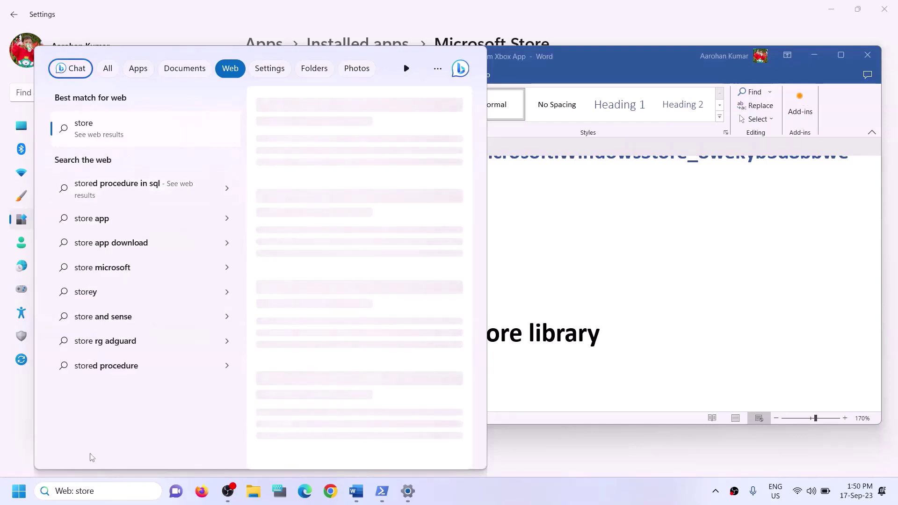
click(97, 491)
text(st)
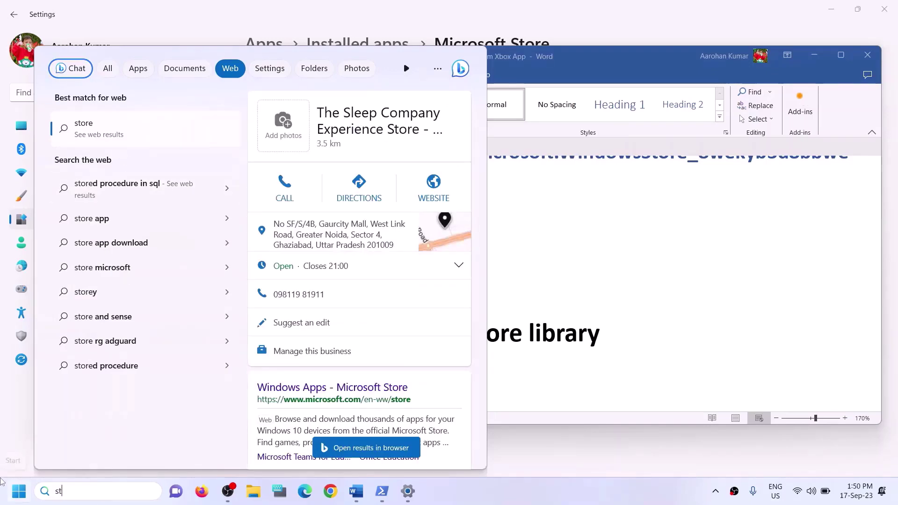
text(ore)
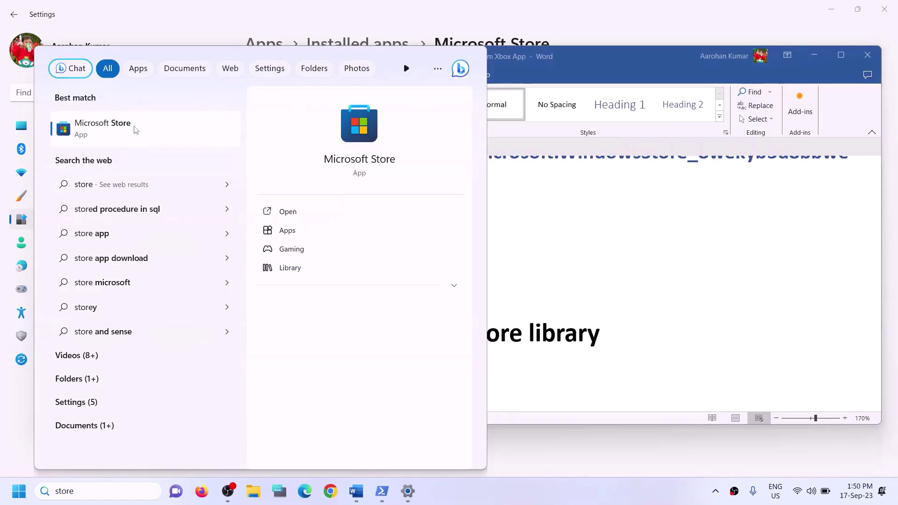
click(345, 143)
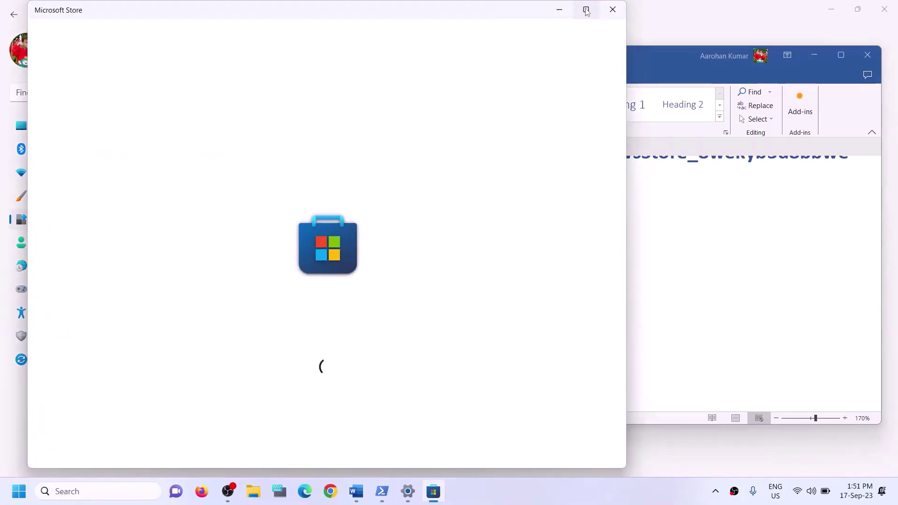
click(586, 9)
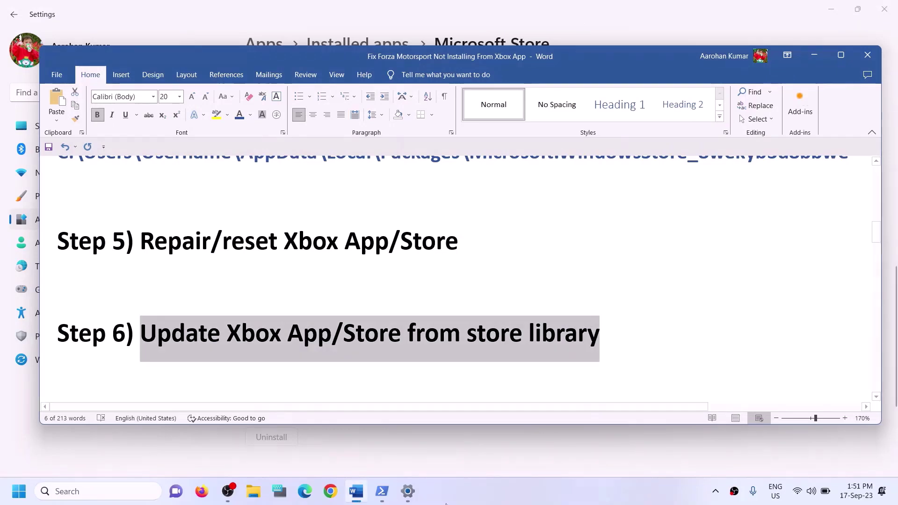
Reopen the maximized Store, check Library updates showing Forza paused, then close it.
click(73, 491)
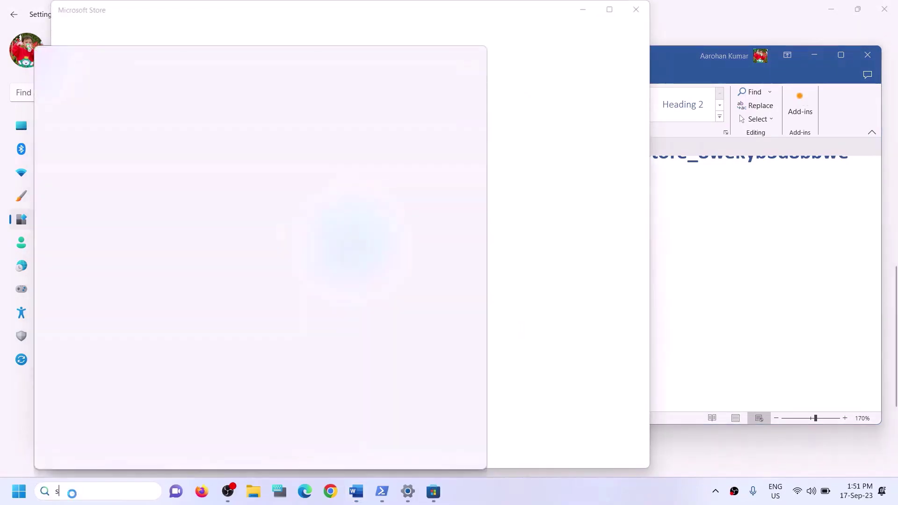
text(st)
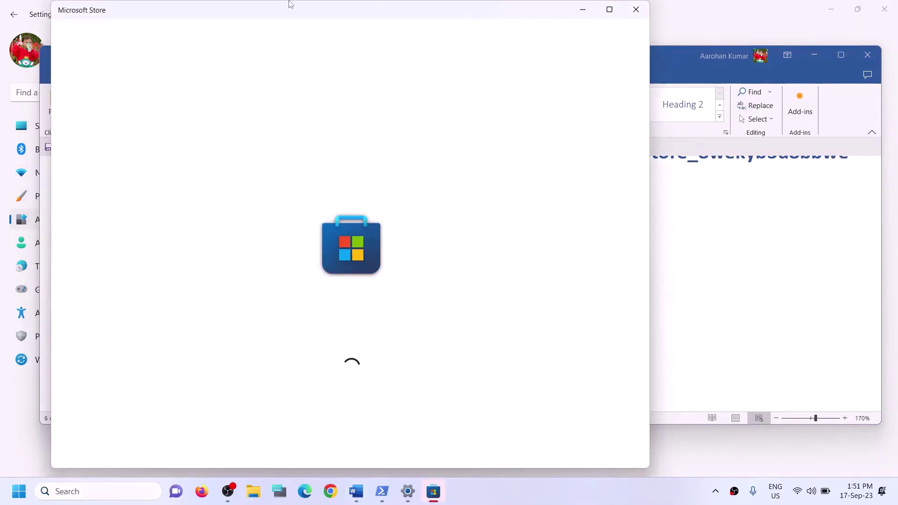
click(608, 10)
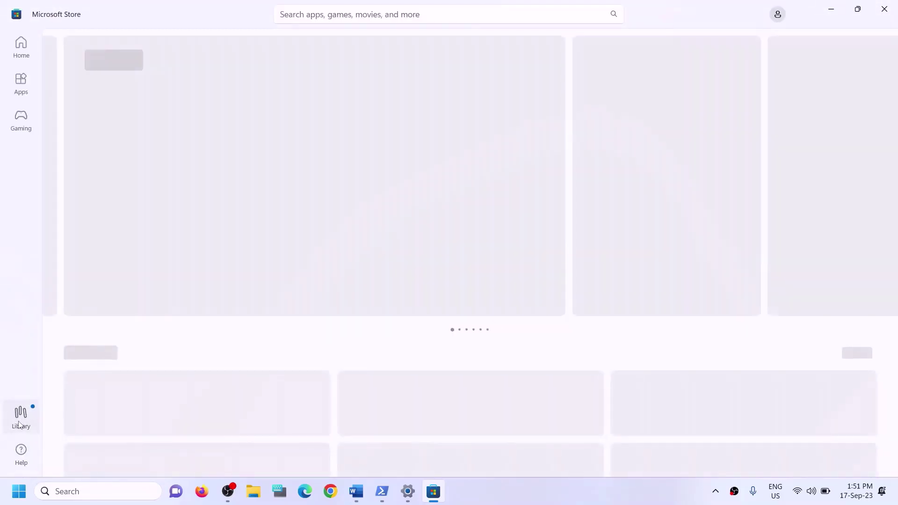
click(19, 423)
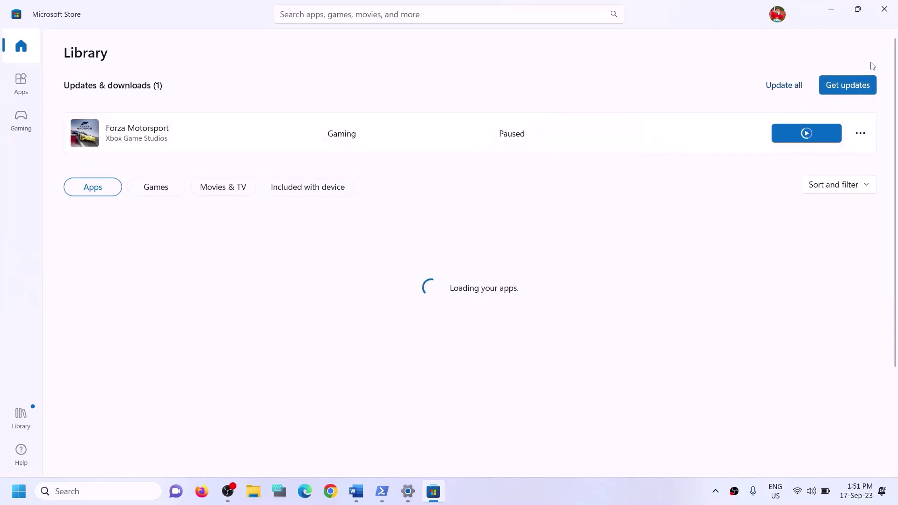
click(883, 15)
Open the Xbox Identity Provider link from the Word guide in Chrome.
scroll(315, 320, down, 2)
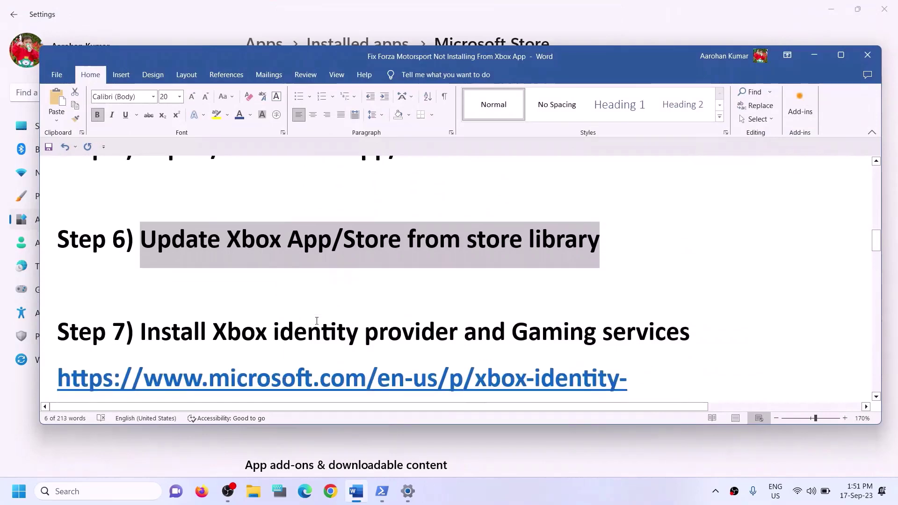
scroll(315, 321, up, 1)
scroll(279, 307, down, 2)
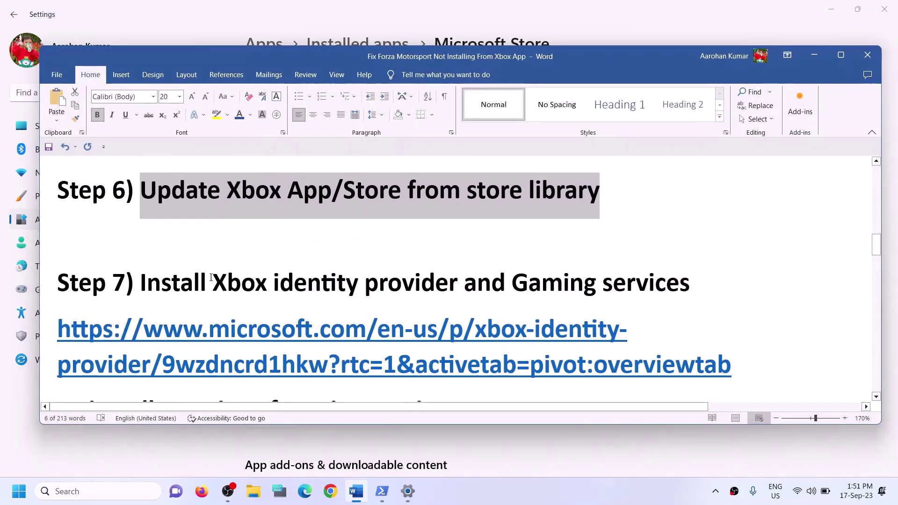
drag(213, 280, 689, 281)
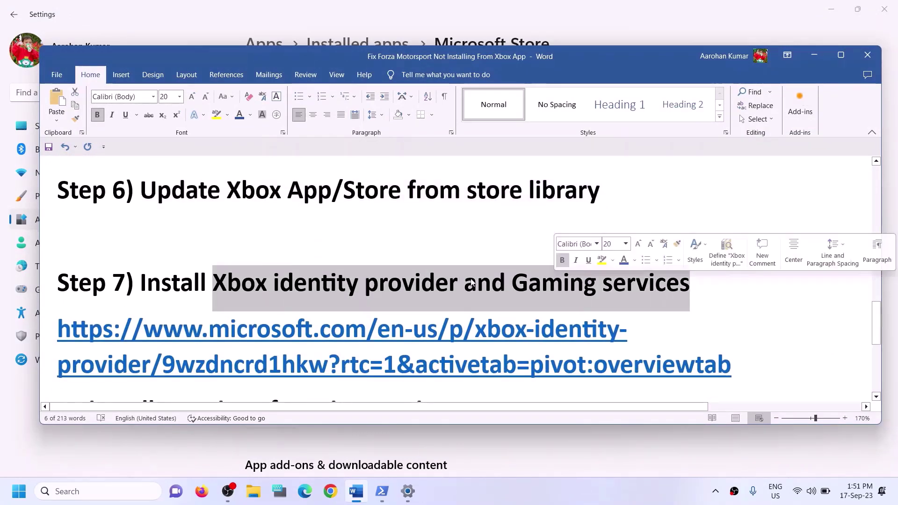
scroll(281, 283, down, 1)
triple_click(743, 318)
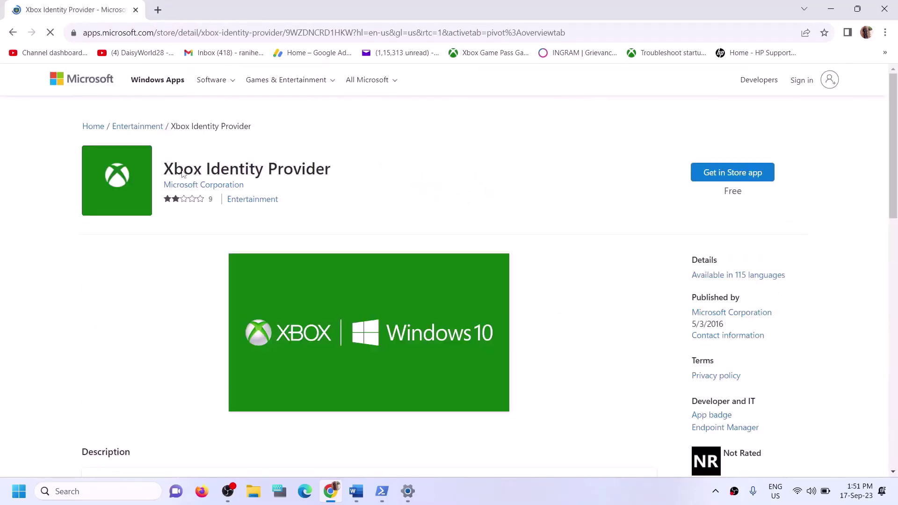
Send Xbox Identity Provider to the Microsoft Store app, then close the Store popup.
drag(183, 169, 289, 181)
click(712, 173)
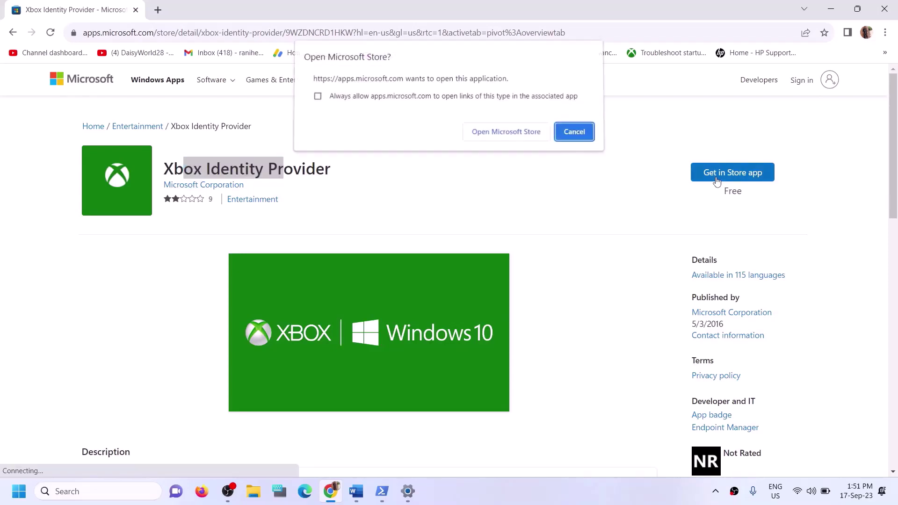
click(490, 134)
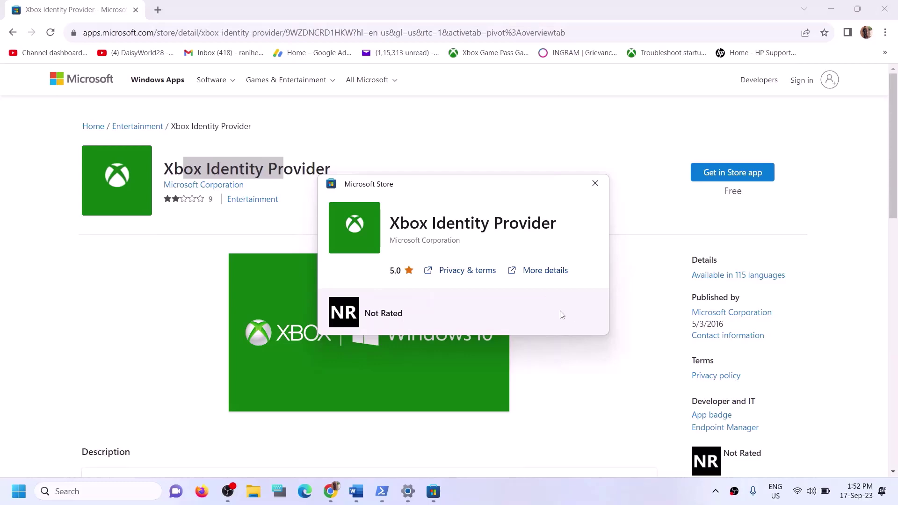
click(595, 183)
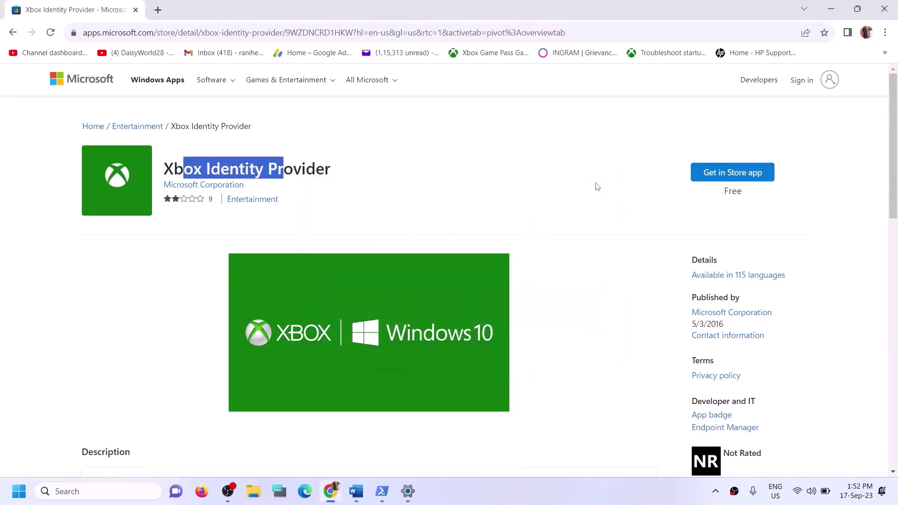
Copy the Gaming Services removal command from the Word guide.
click(366, 500)
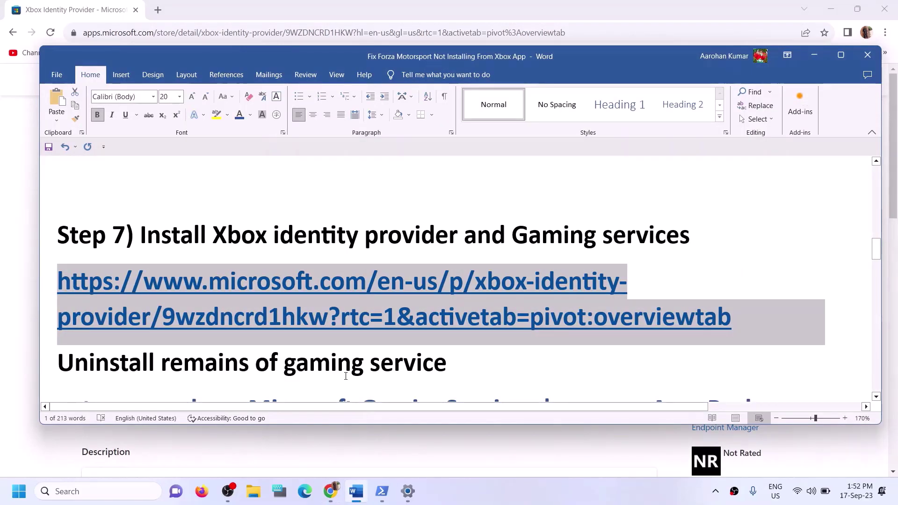
scroll(346, 376, down, 3)
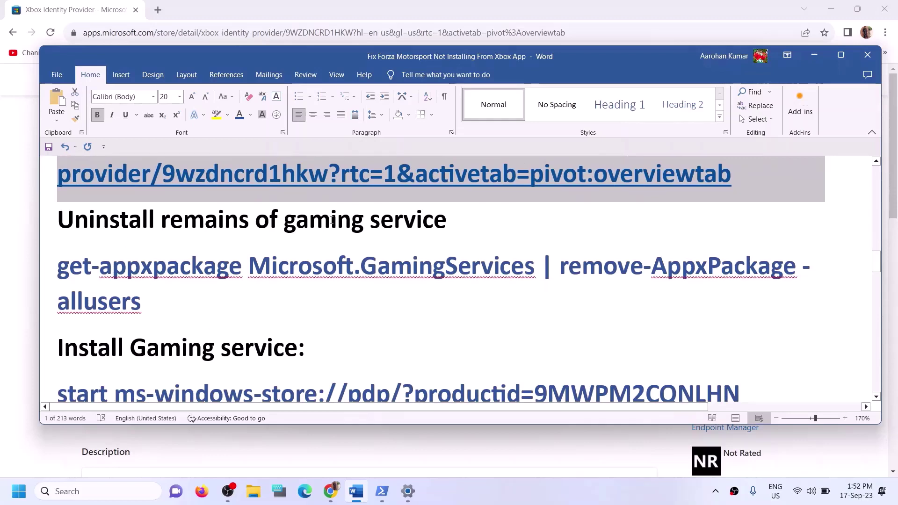
drag(187, 294, 77, 287)
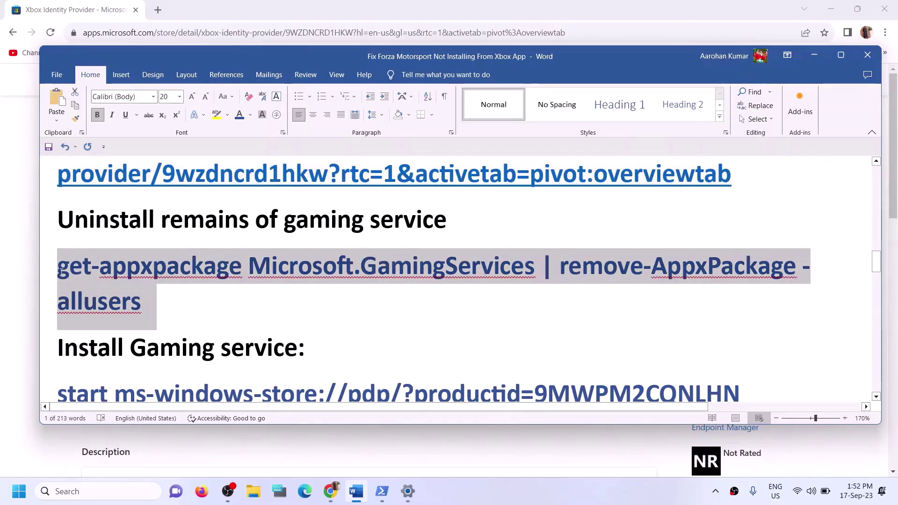
right_click(77, 287)
click(108, 327)
Open PowerShell as administrator and paste the Gaming Services removal command.
click(123, 491)
text(p)
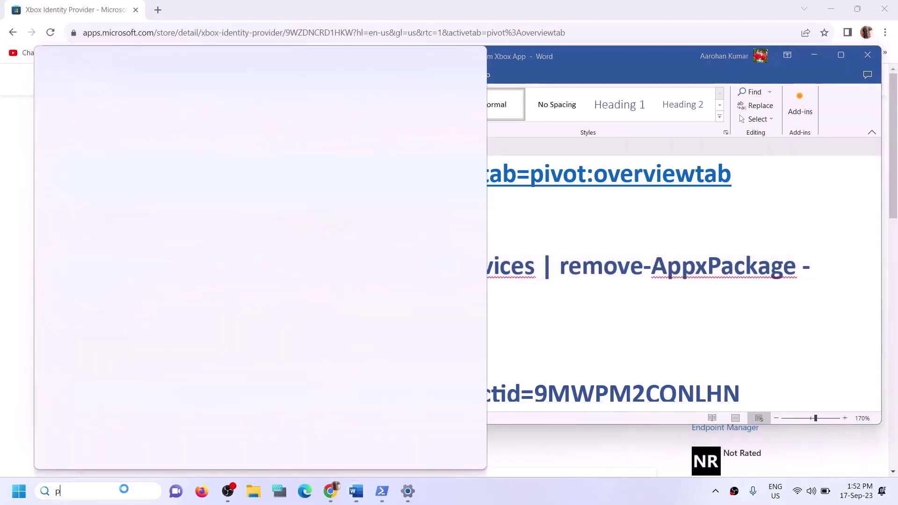
text(owersh)
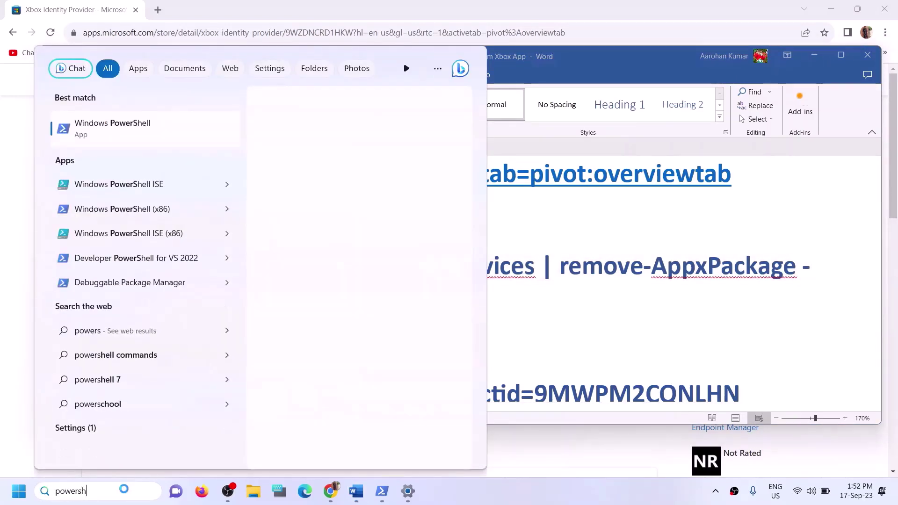
text(ell)
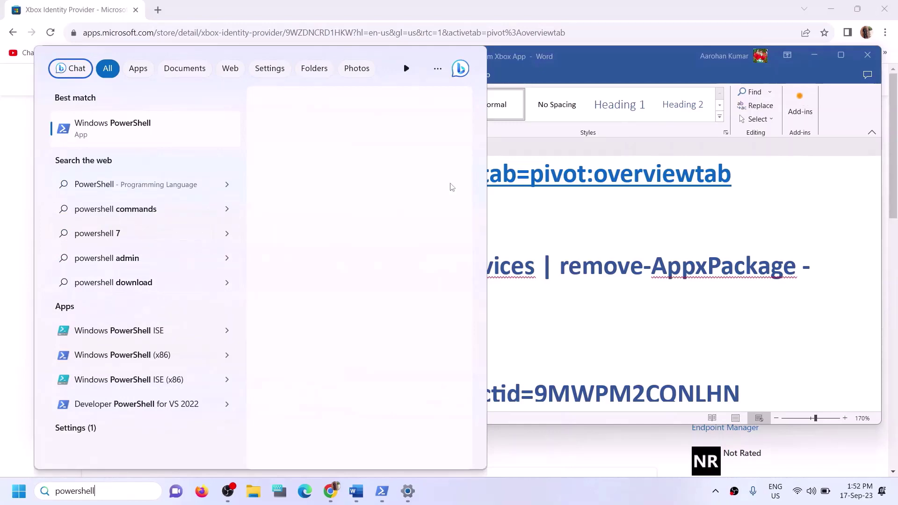
right_click(161, 134)
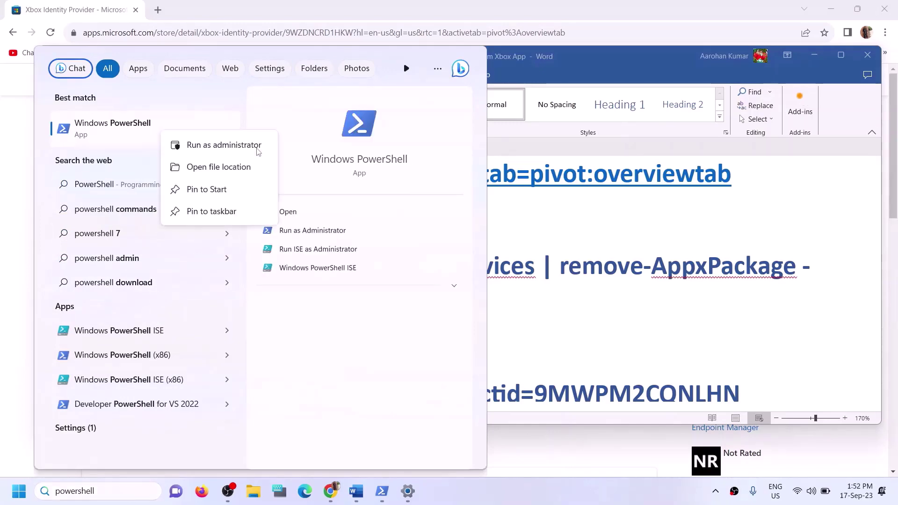
click(225, 146)
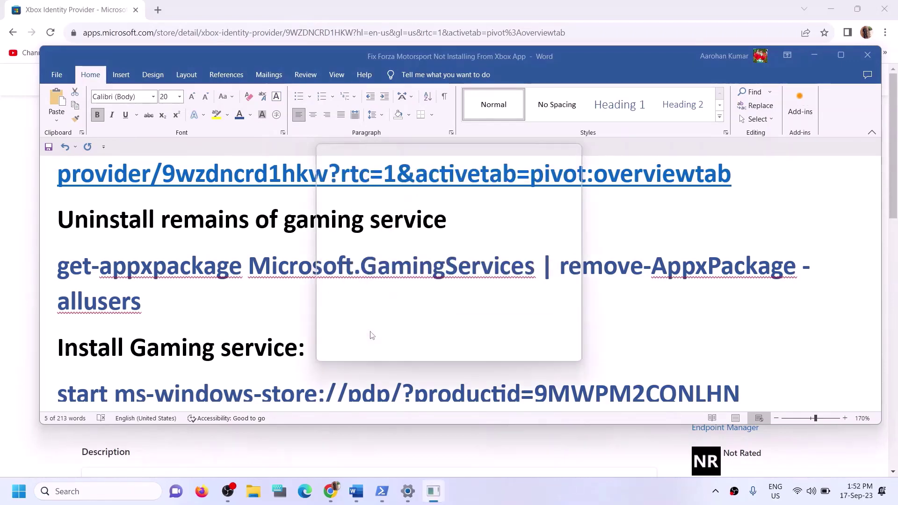
click(371, 335)
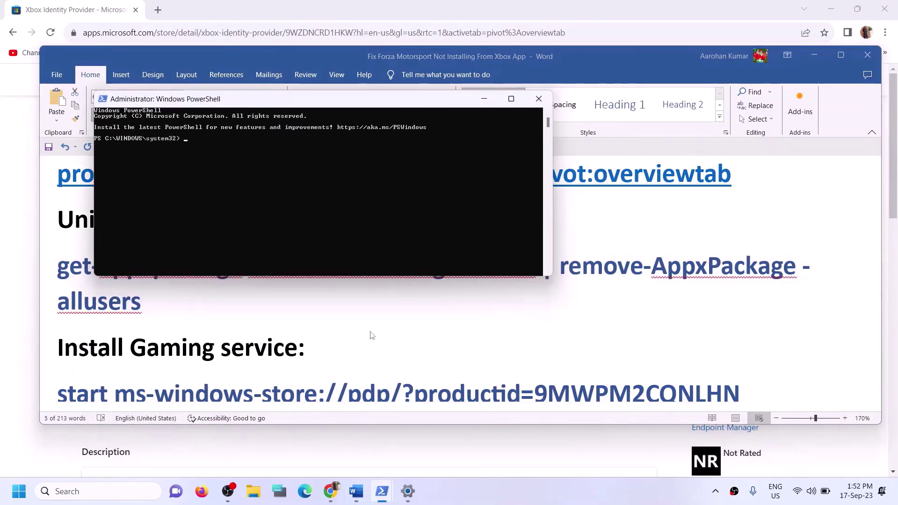
key(ctrl+v)
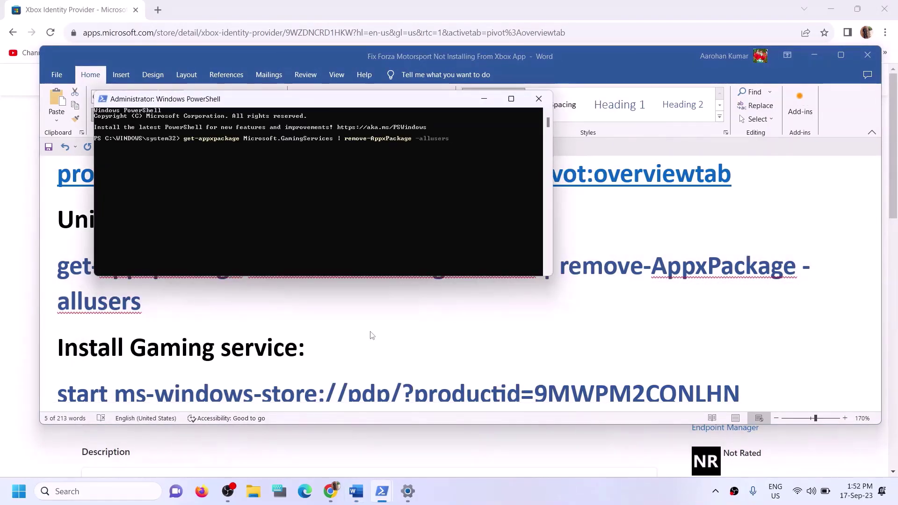
Copy the ms-windows-store Gaming Services install command from Word and paste it into PowerShell.
key(alt+Tab)
scroll(194, 313, down, 2)
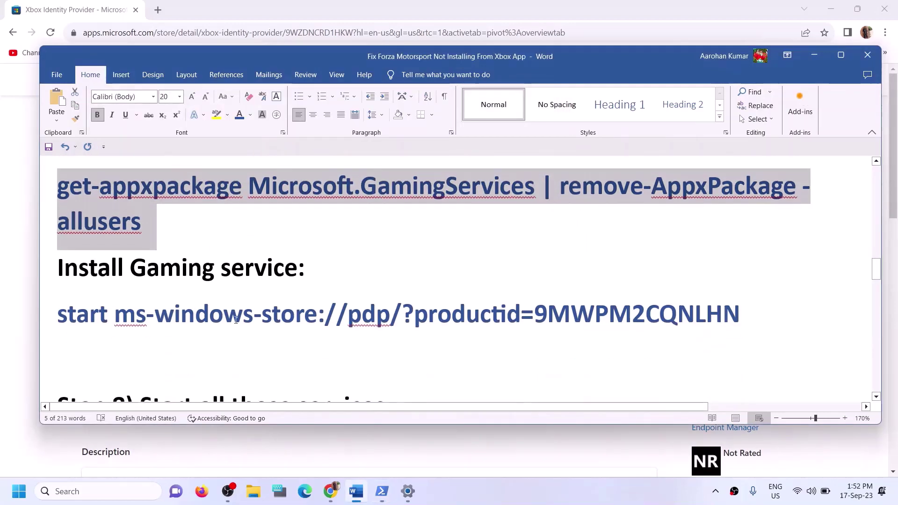
drag(737, 294, 58, 299)
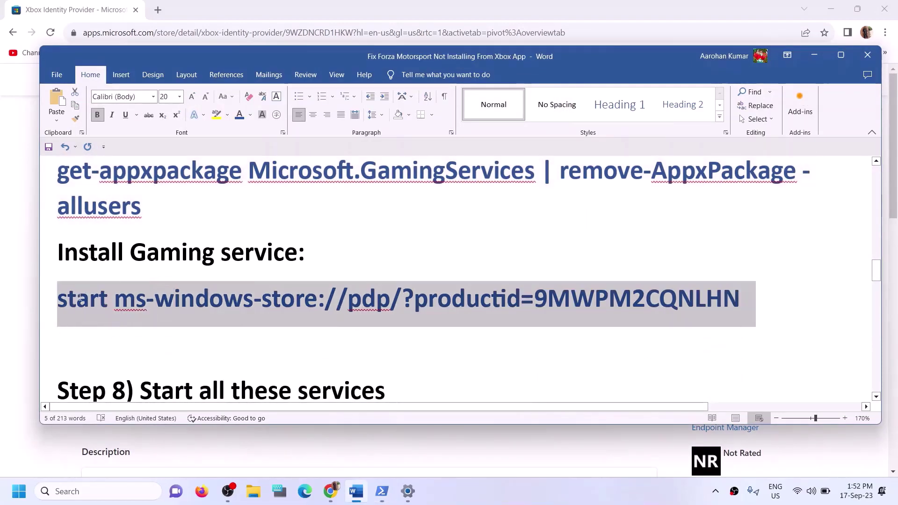
key(ctrl+c)
key(alt+Tab)
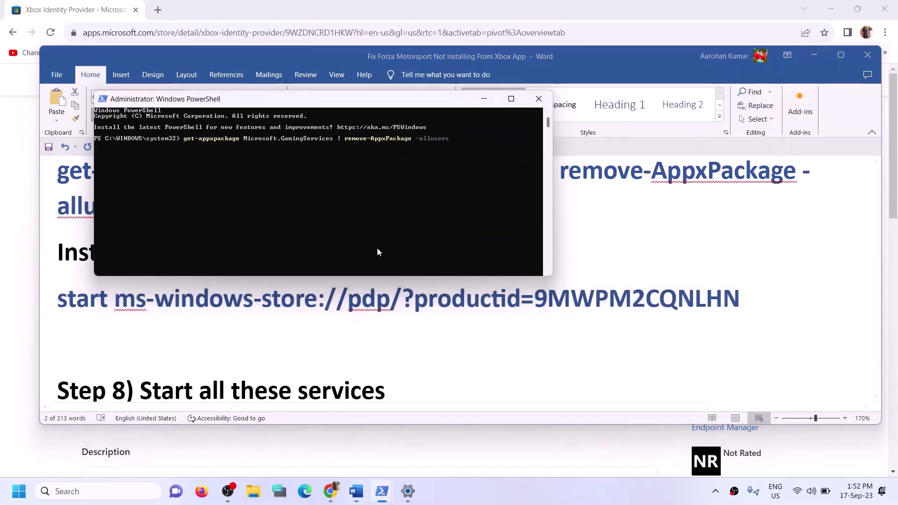
right_click(317, 203)
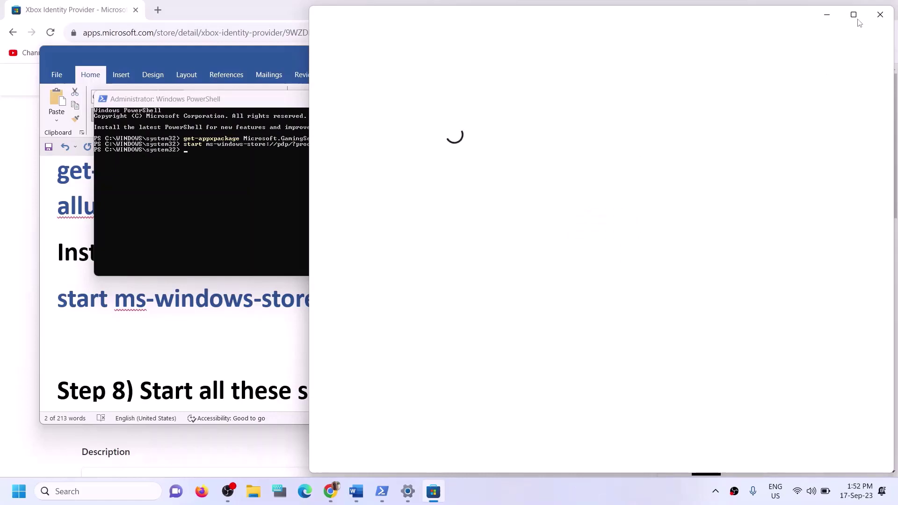
Install Gaming Services from the maximized Store, approving the UAC prompt.
click(854, 15)
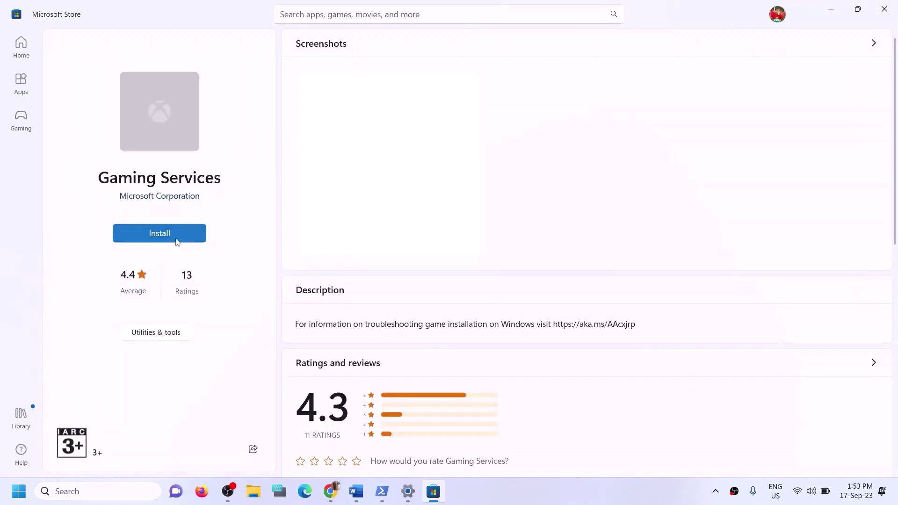
click(171, 235)
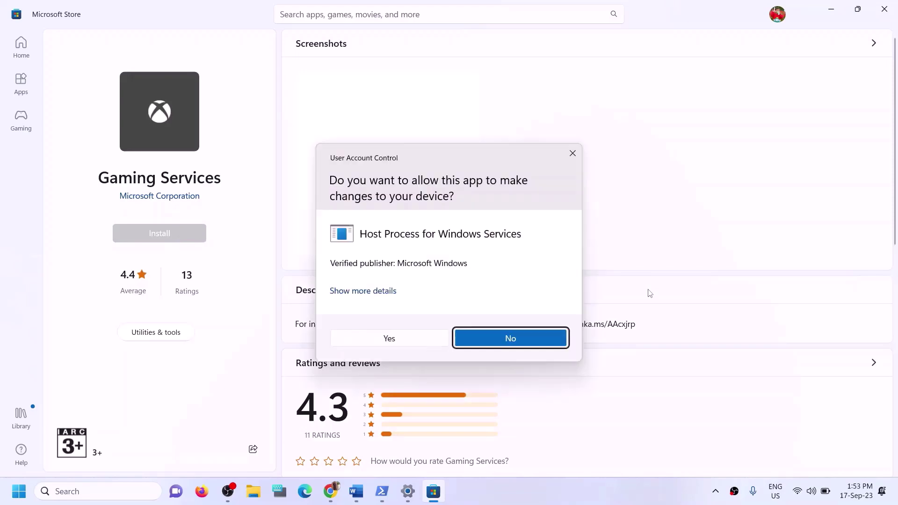
click(385, 340)
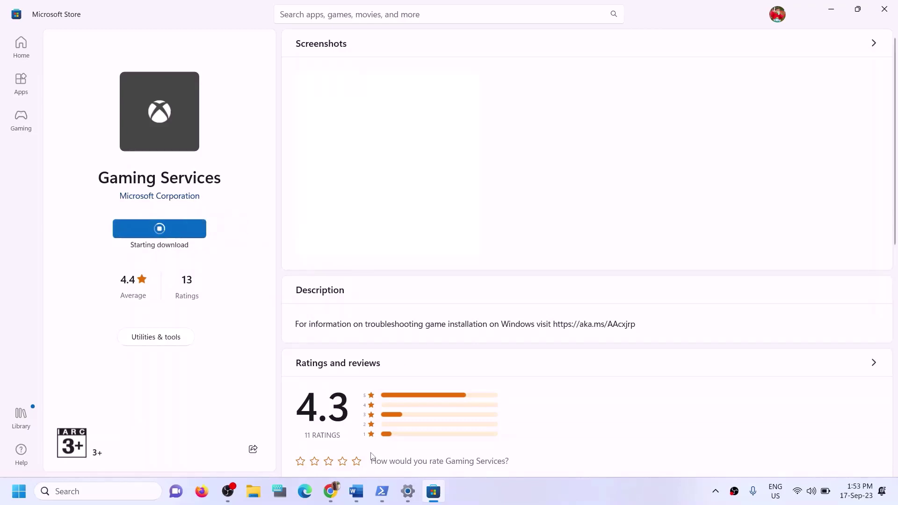
Return to the Word guide and highlight Step 8's list of services.
click(354, 499)
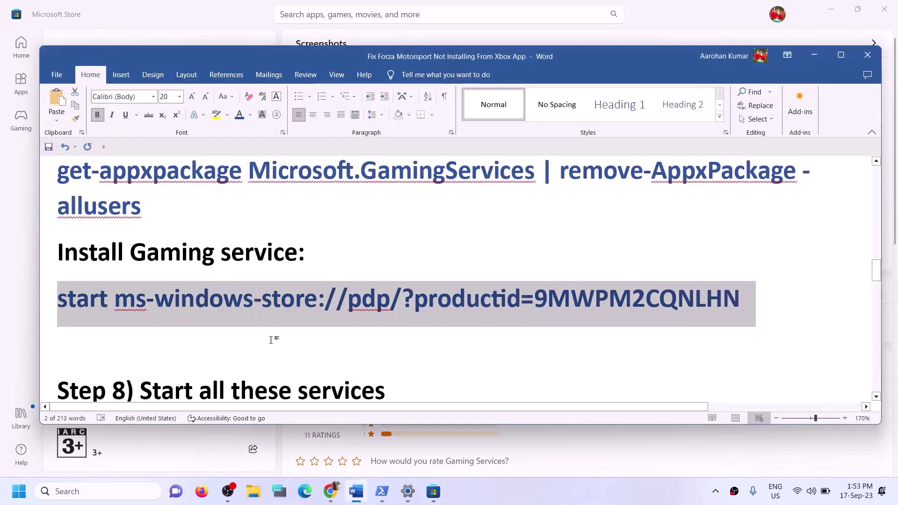
scroll(272, 337, down, 5)
scroll(272, 340, up, 2)
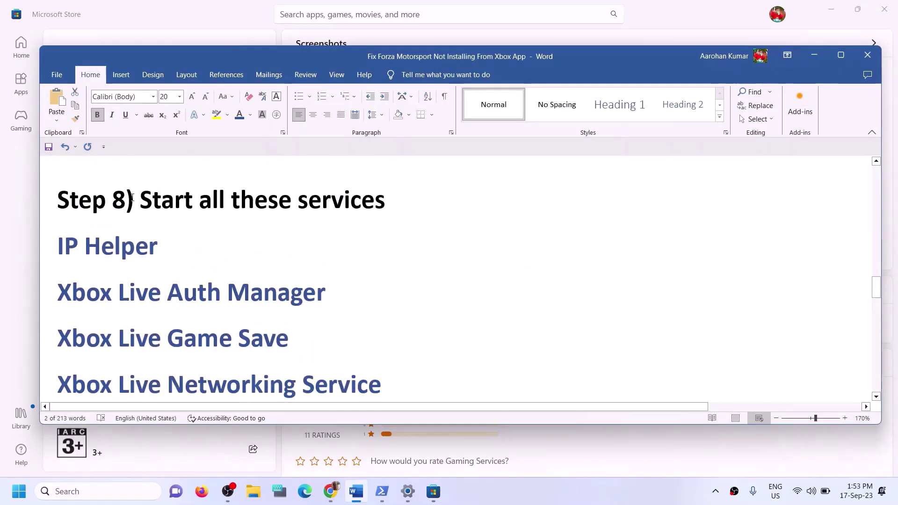
drag(126, 200, 461, 211)
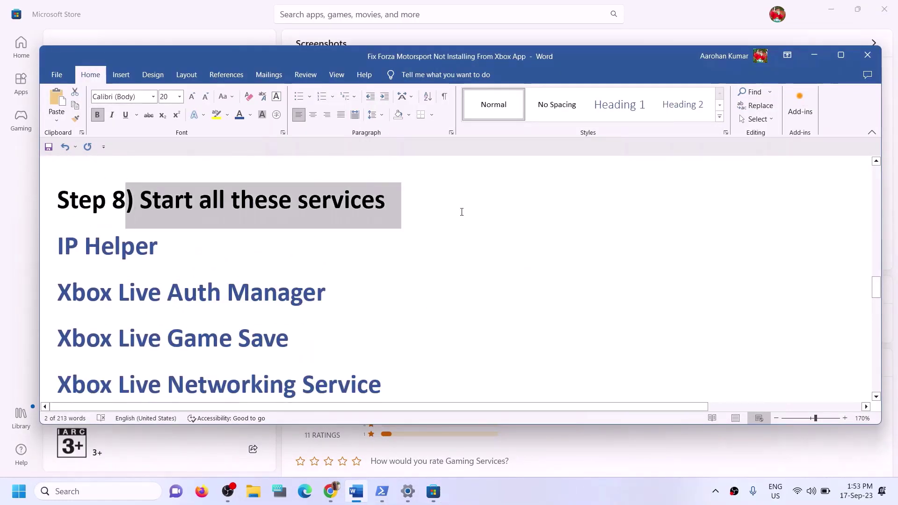
Open Services and bring up the IP Helper properties.
click(115, 491)
text(services)
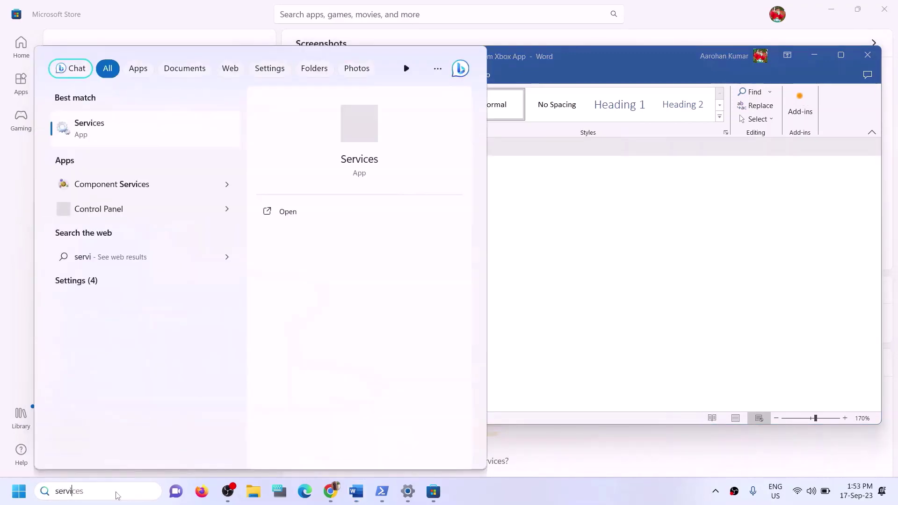
click(98, 129)
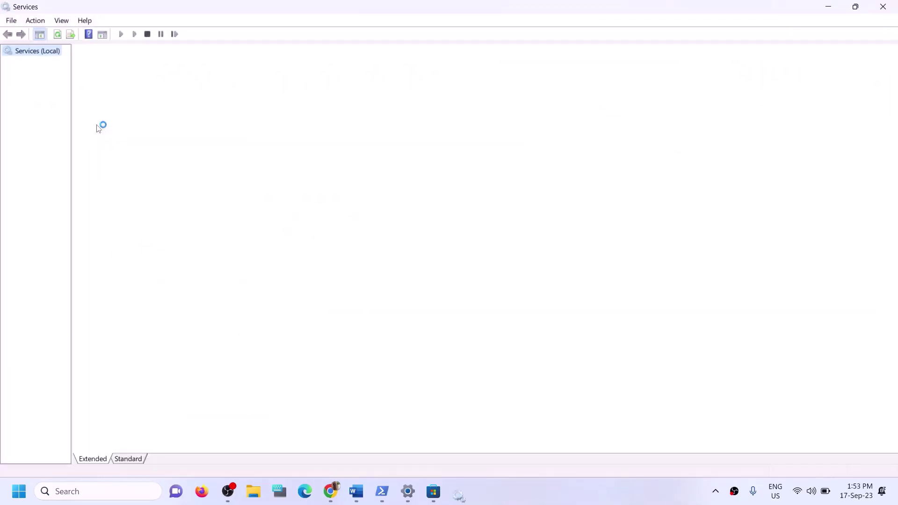
click(281, 303)
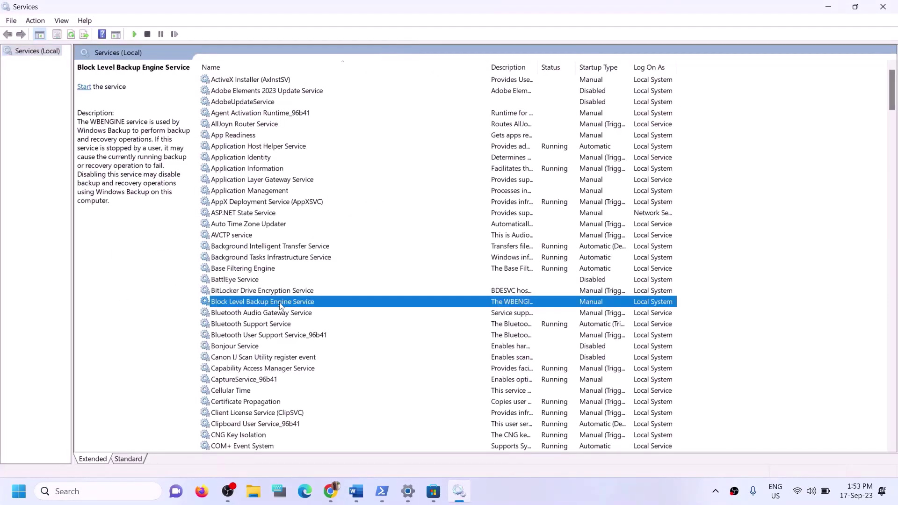
key(i)
click(238, 258)
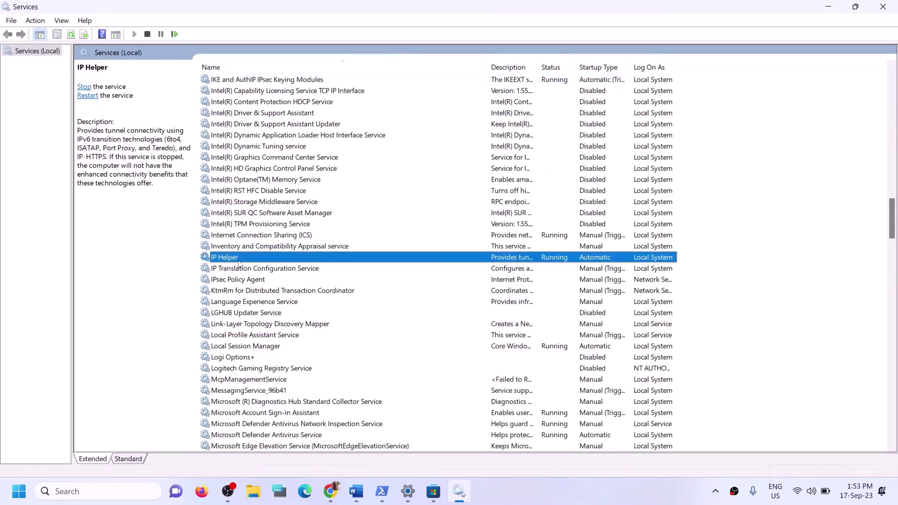
double_click(237, 261)
Set IP Helper's startup type to Automatic, apply and close the dialog.
click(435, 230)
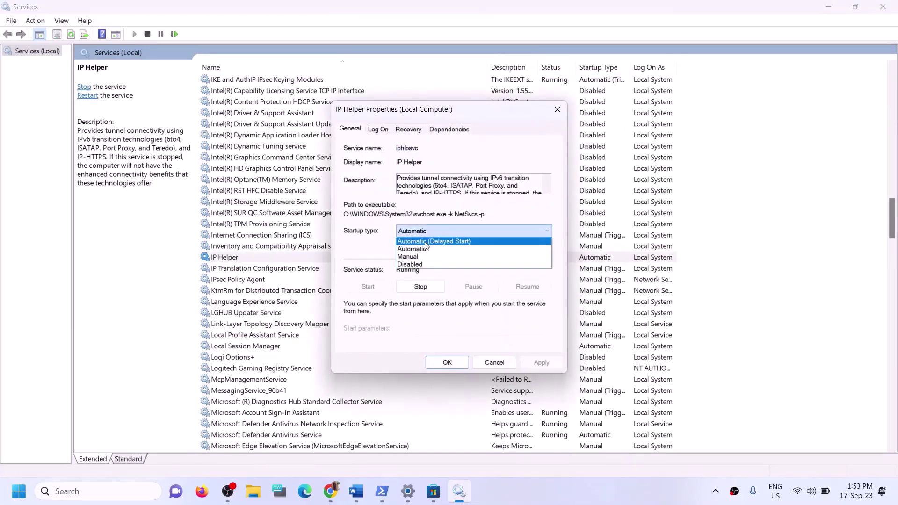
click(420, 256)
click(420, 231)
click(418, 249)
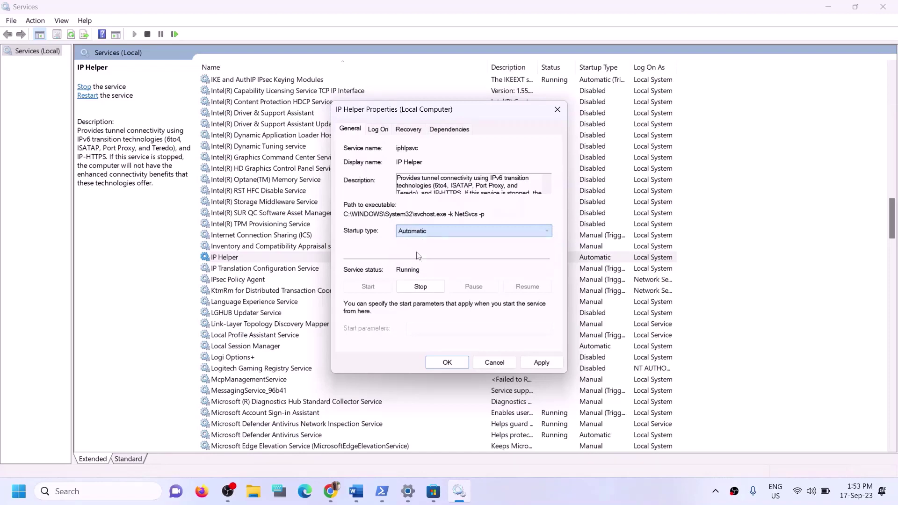
click(533, 363)
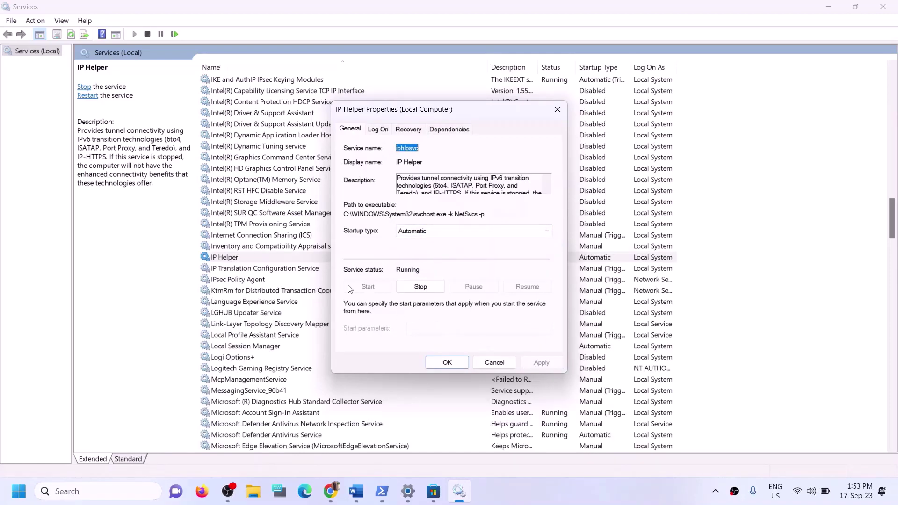
click(446, 363)
click(300, 360)
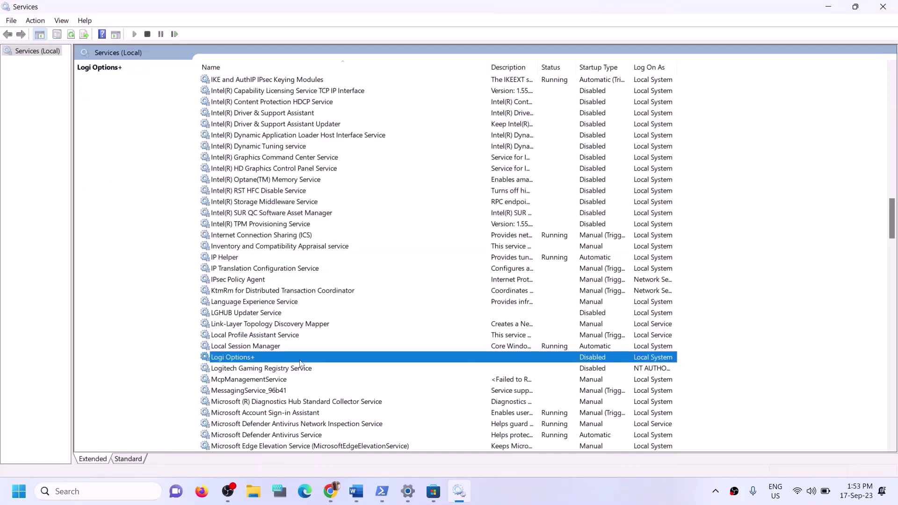
key(x)
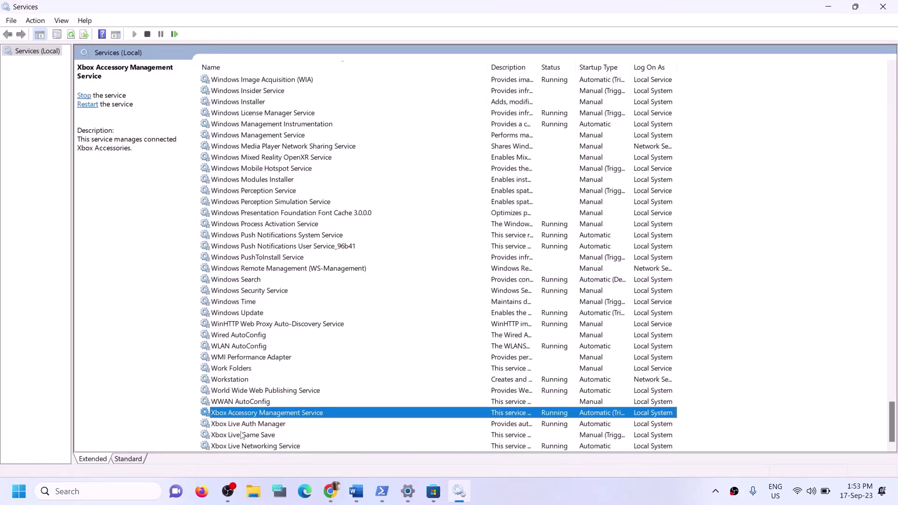
Keep Xbox Accessory Management Service on Automatic startup and apply.
double_click(307, 414)
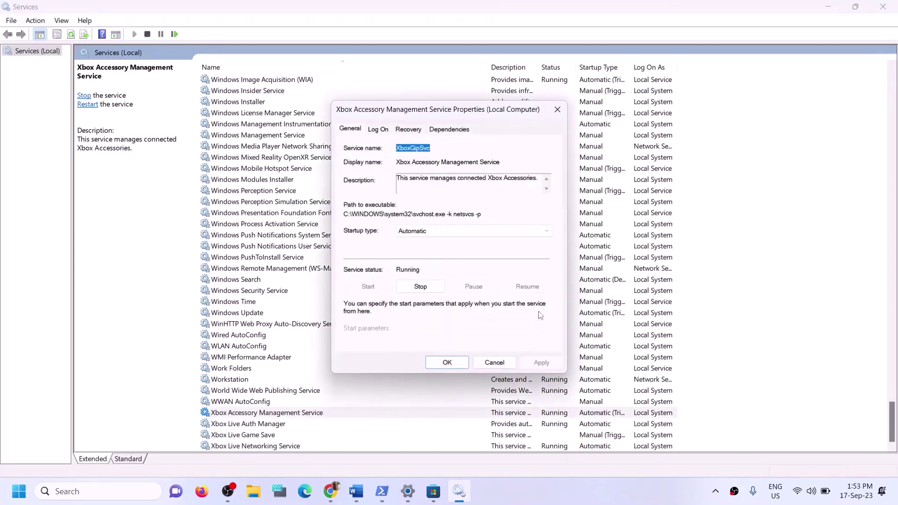
click(450, 231)
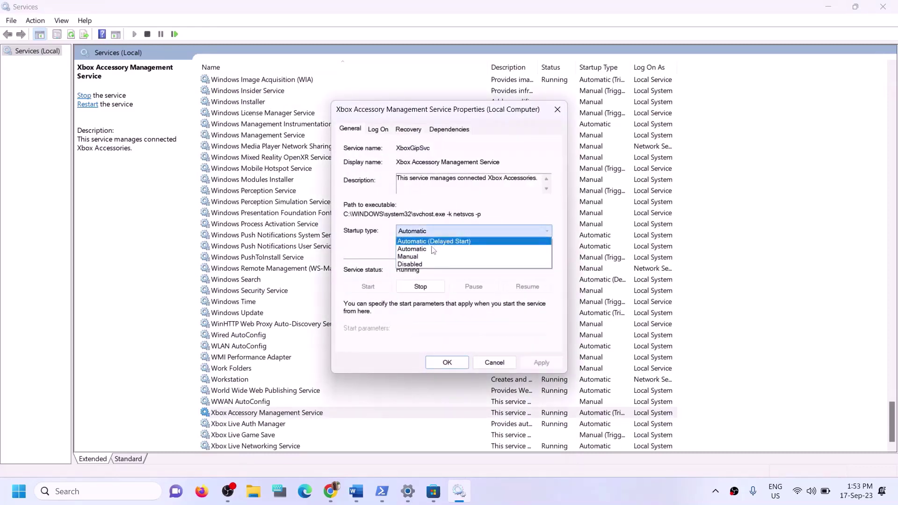
click(421, 240)
click(531, 364)
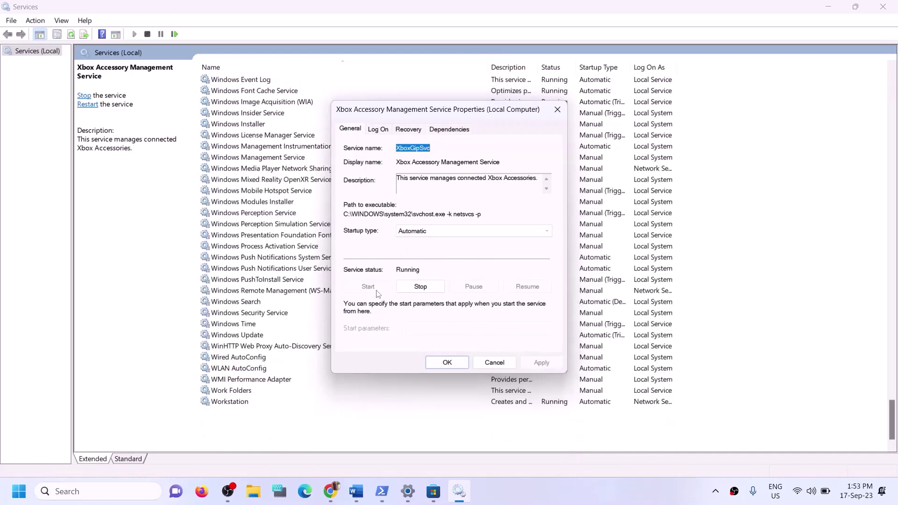
click(456, 361)
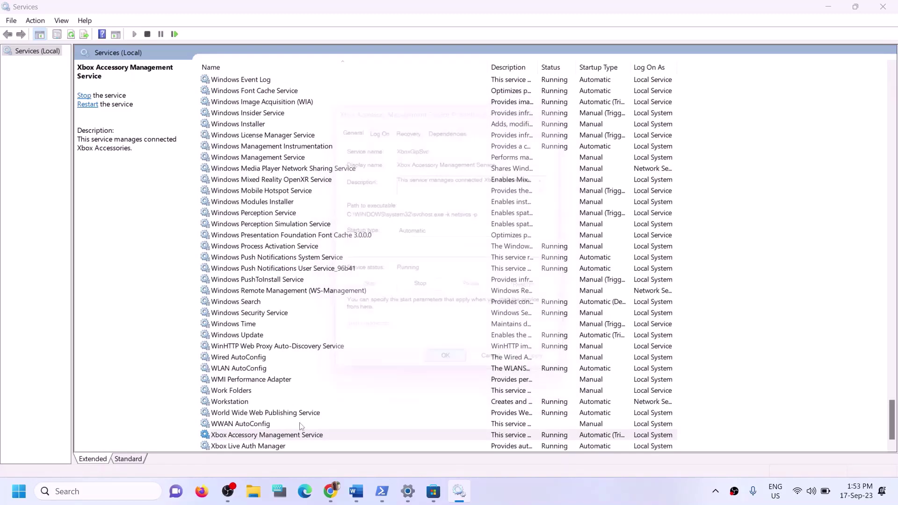
Set Xbox Live Auth Manager to Automatic startup and apply.
click(264, 426)
double_click(263, 425)
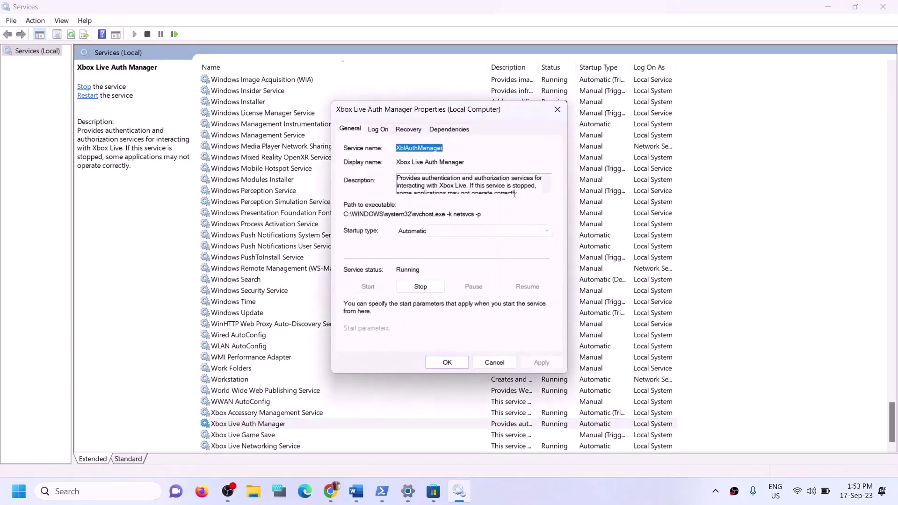
click(459, 231)
click(421, 240)
click(539, 363)
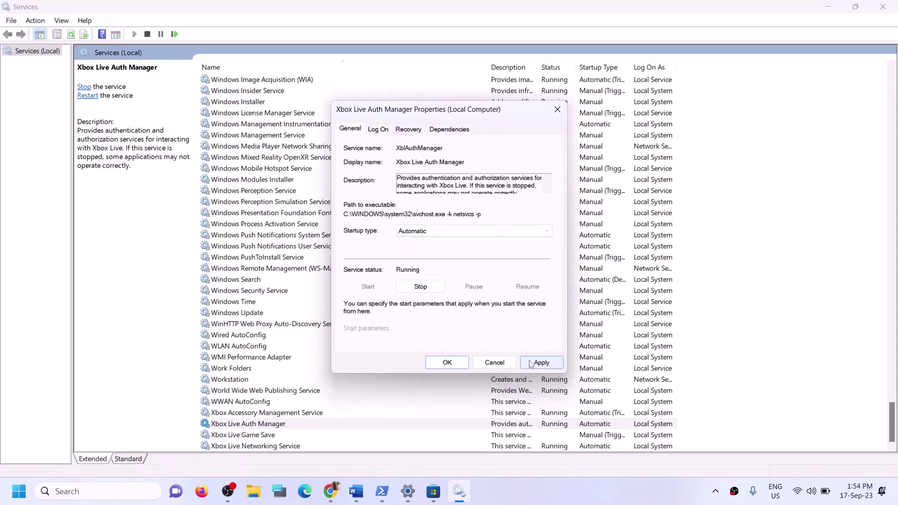
click(450, 362)
Set Xbox Live Game Save to Automatic and start the service.
click(251, 435)
double_click(251, 437)
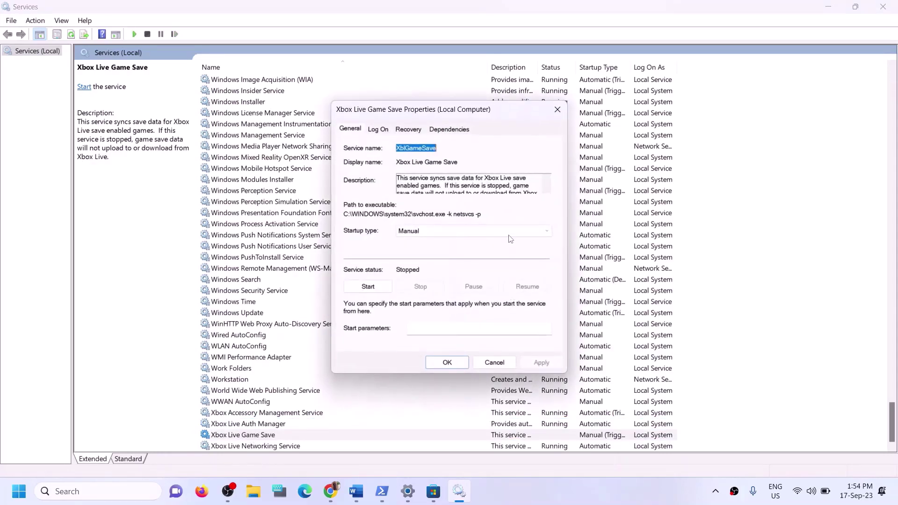
click(472, 231)
click(406, 255)
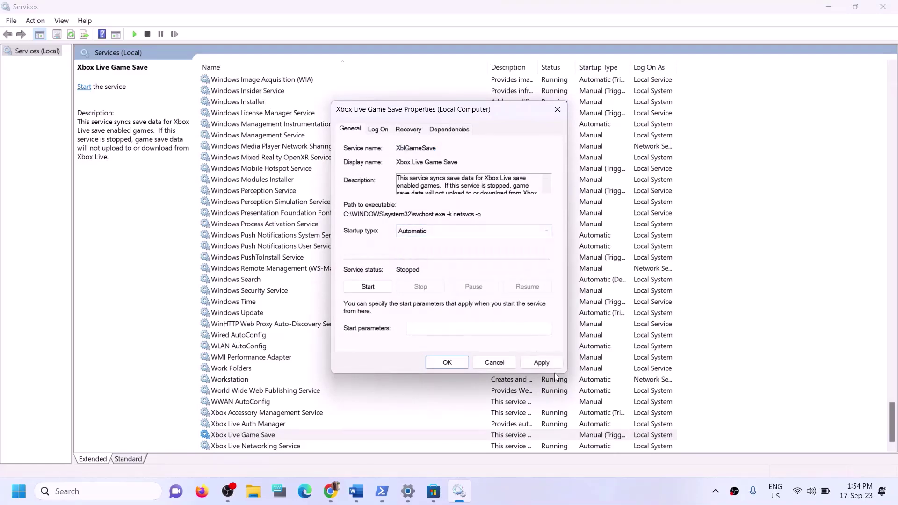
click(542, 362)
click(369, 286)
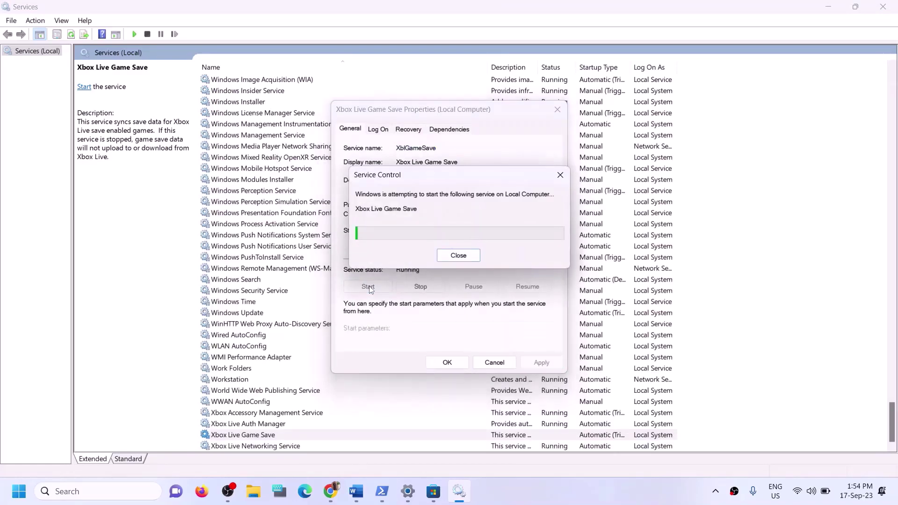
click(445, 366)
Keep Xbox Live Networking Service on Automatic startup.
double_click(273, 447)
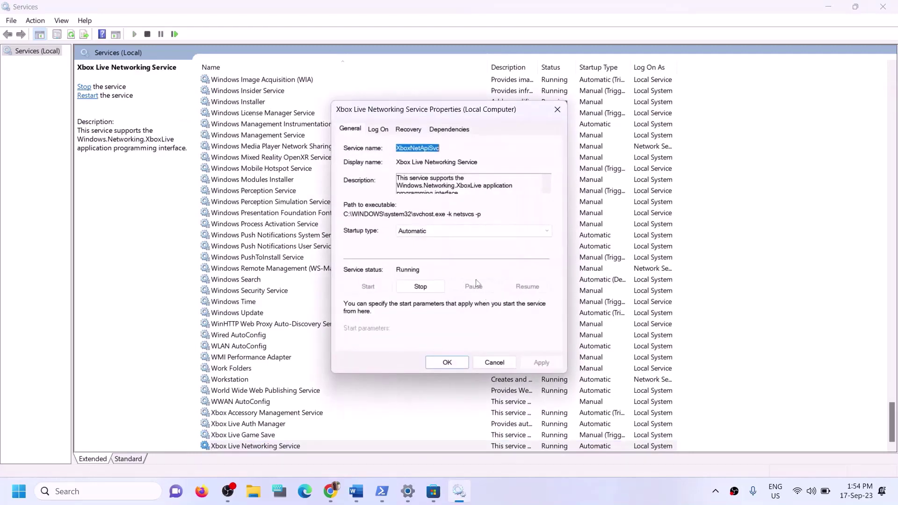
click(442, 232)
click(423, 239)
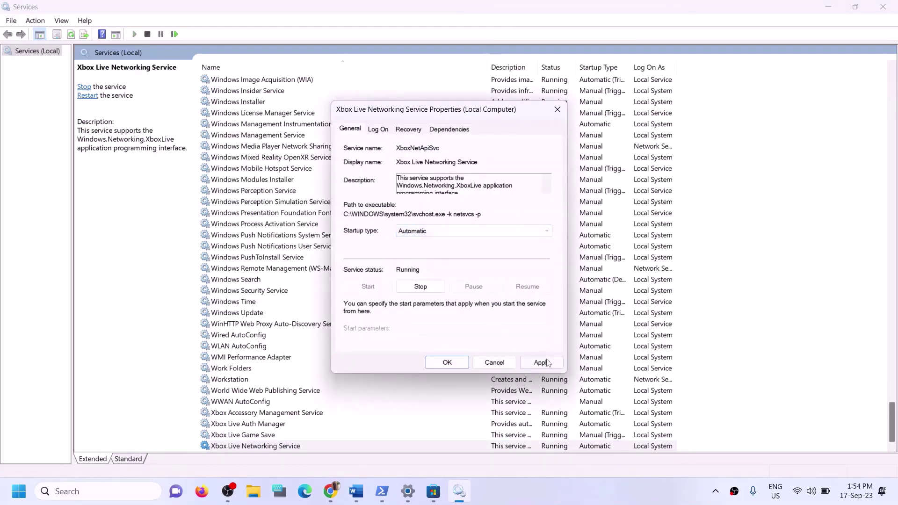
click(437, 361)
Keep Windows Update on Automatic startup and apply.
click(259, 313)
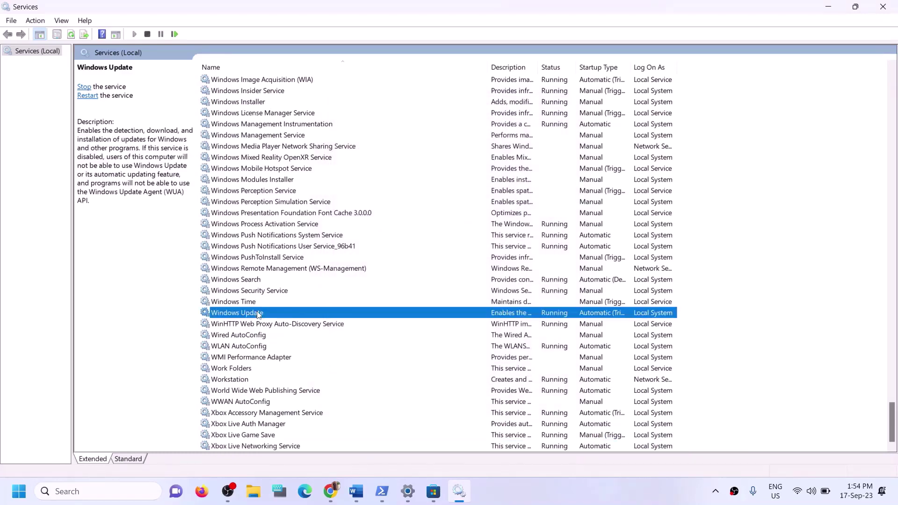
double_click(366, 317)
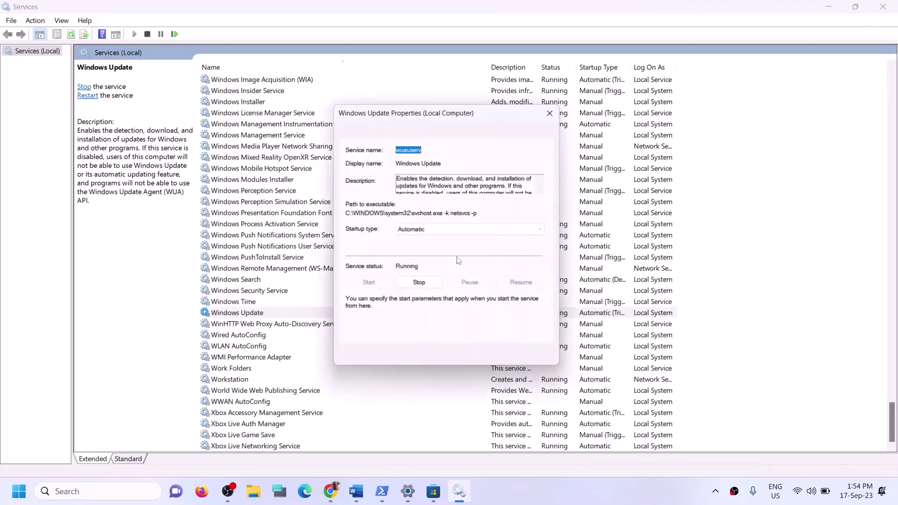
click(445, 232)
click(492, 273)
click(542, 364)
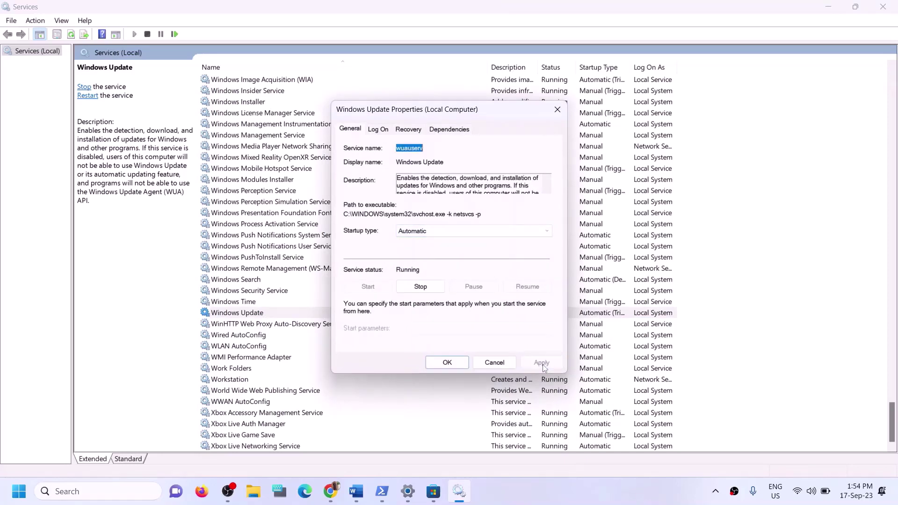
click(440, 363)
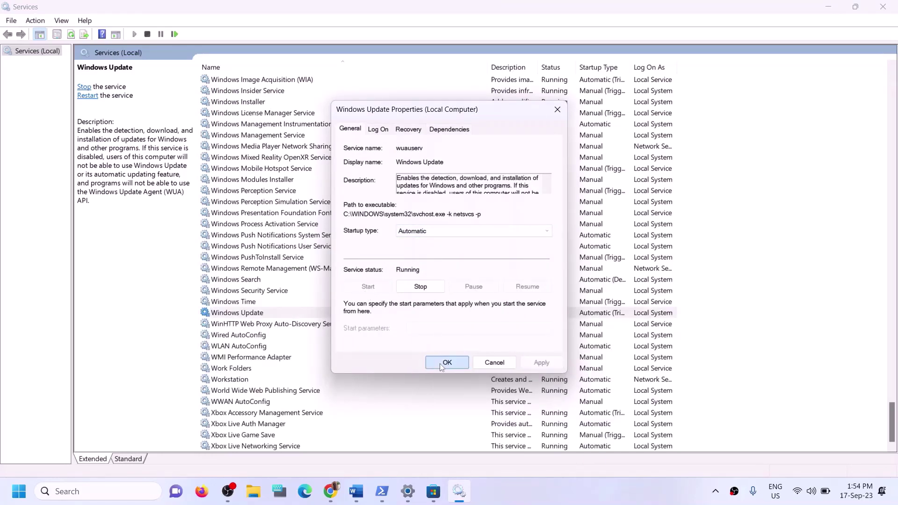
click(304, 247)
Stop the first Gaming Services entry.
key(g)
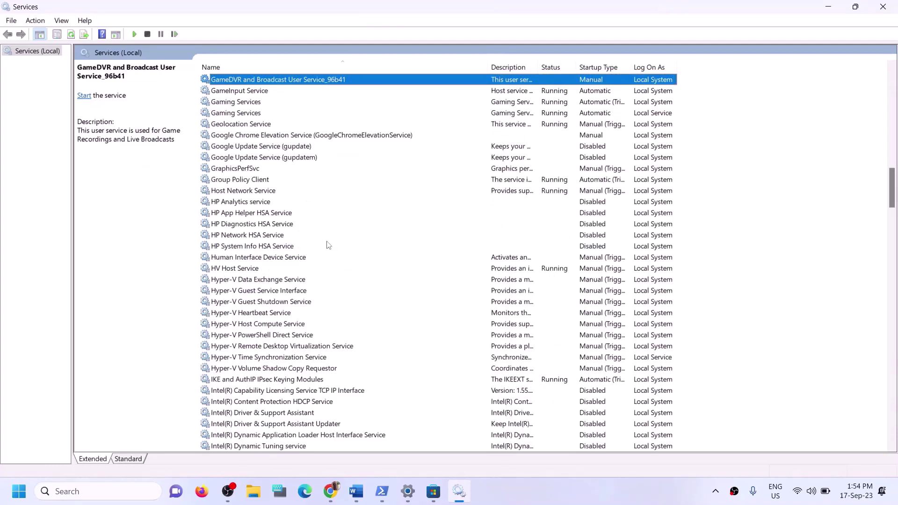
scroll(373, 240, up, 3)
click(543, 206)
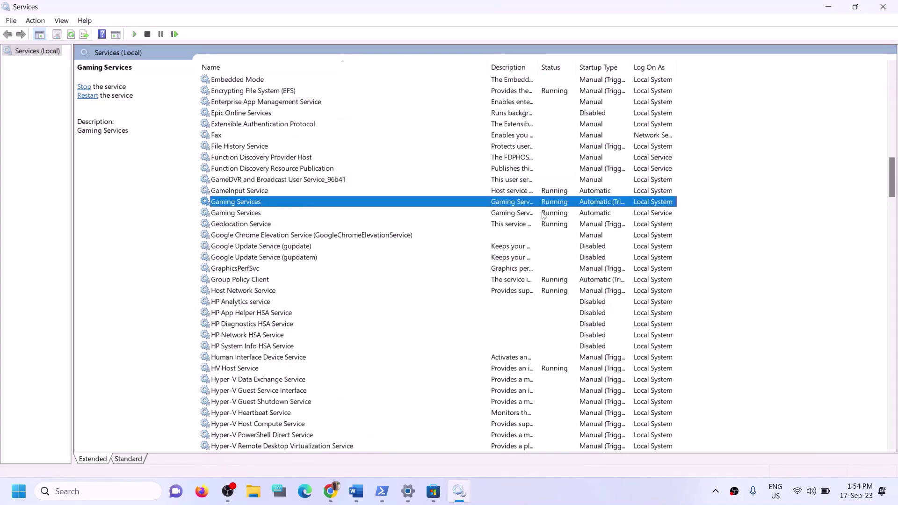
click(544, 214)
click(540, 206)
click(550, 215)
click(551, 208)
click(548, 215)
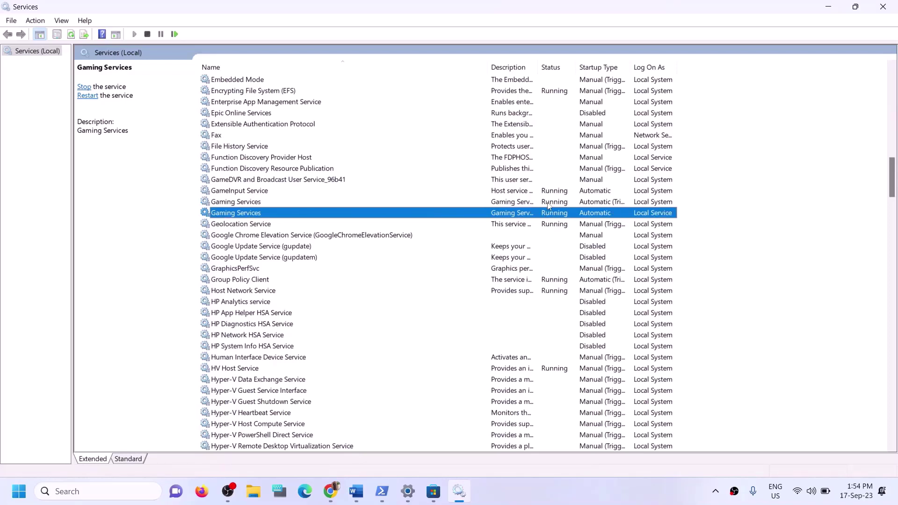
click(549, 206)
right_click(548, 204)
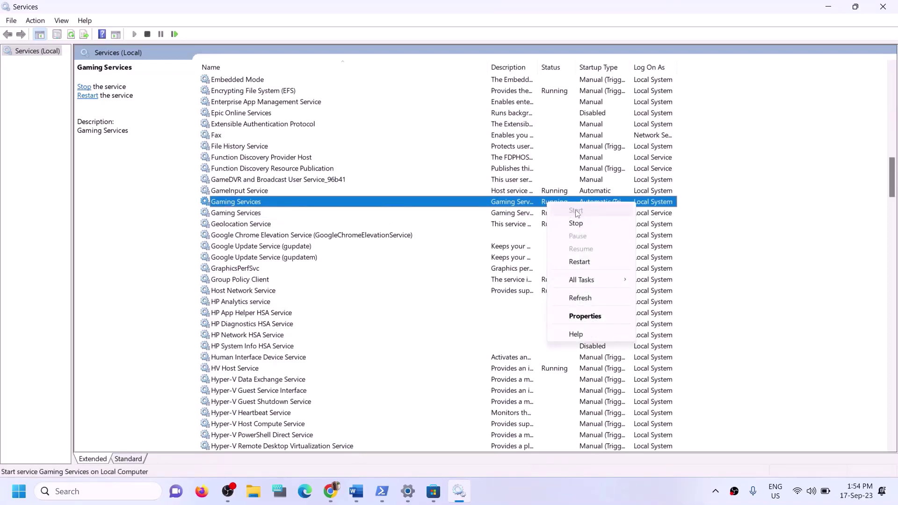
click(548, 205)
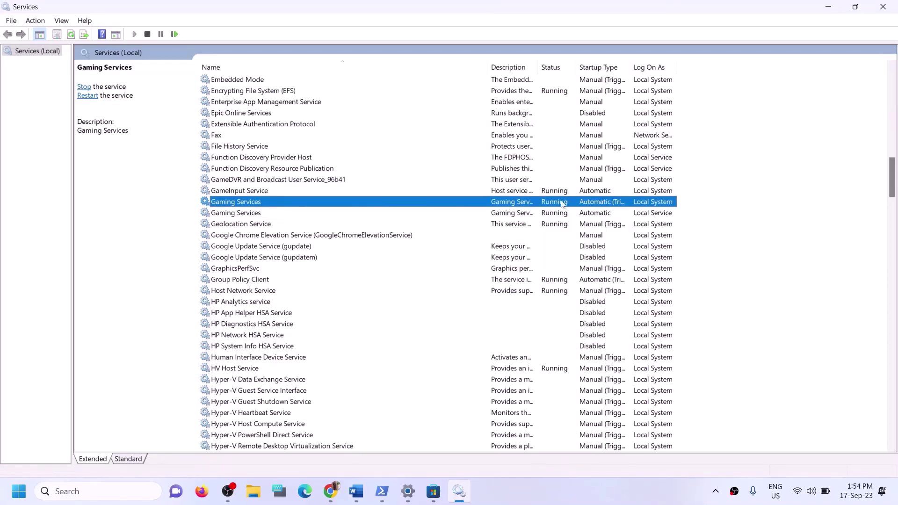
click(557, 215)
click(552, 204)
right_click(552, 204)
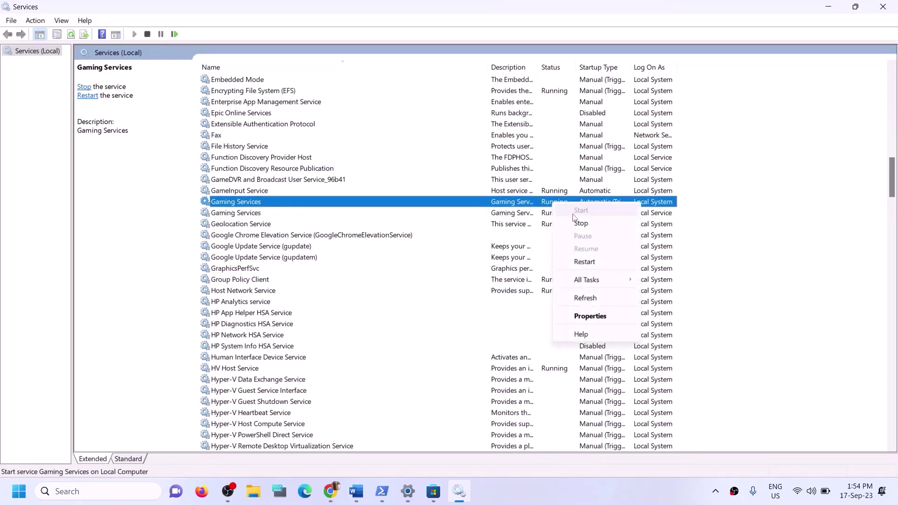
click(580, 224)
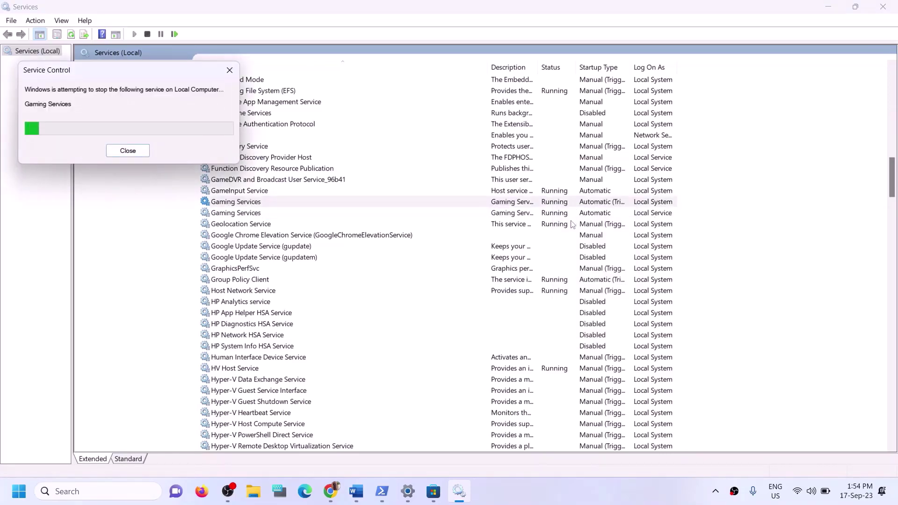
Stop the second Gaming Services entry.
click(524, 215)
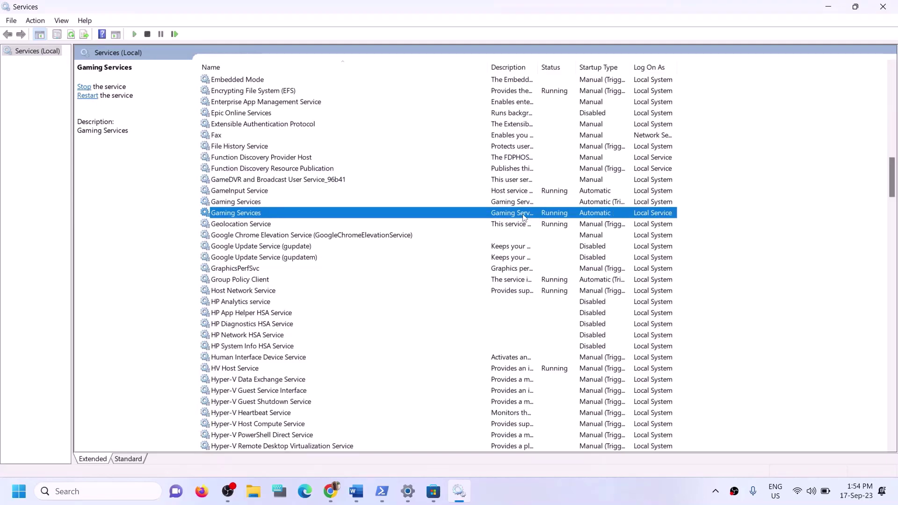
right_click(524, 218)
click(552, 236)
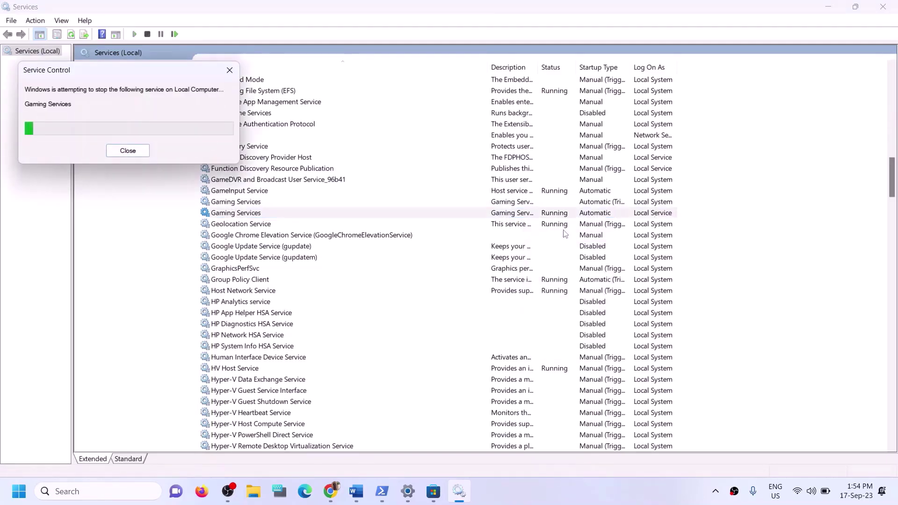
Start the first Gaming Services entry again.
click(505, 202)
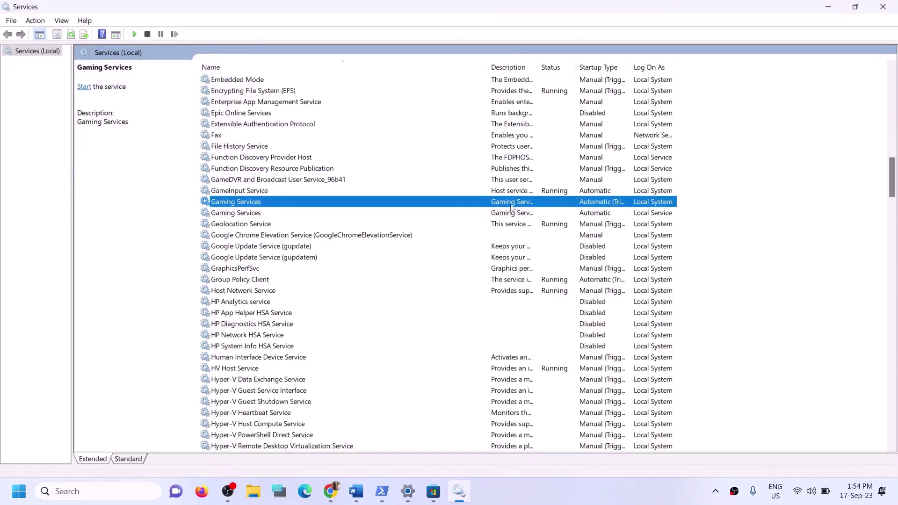
right_click(502, 205)
click(251, 216)
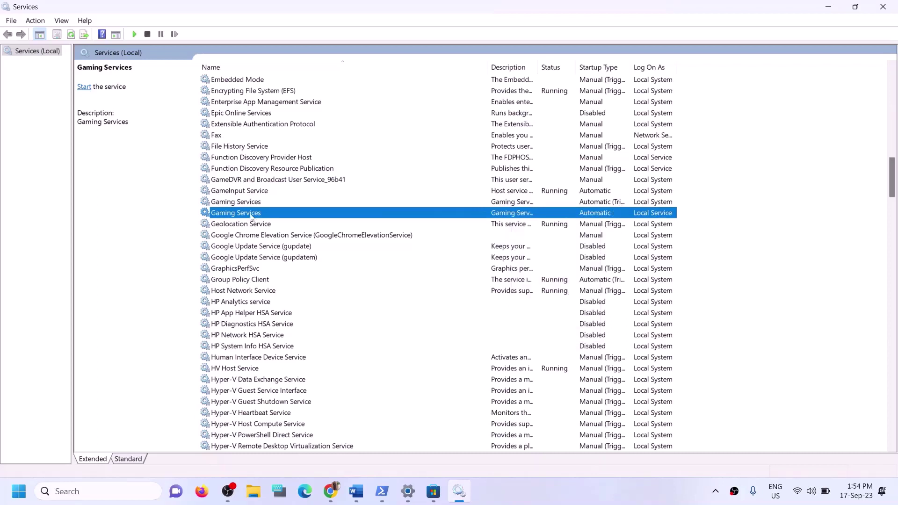
click(251, 206)
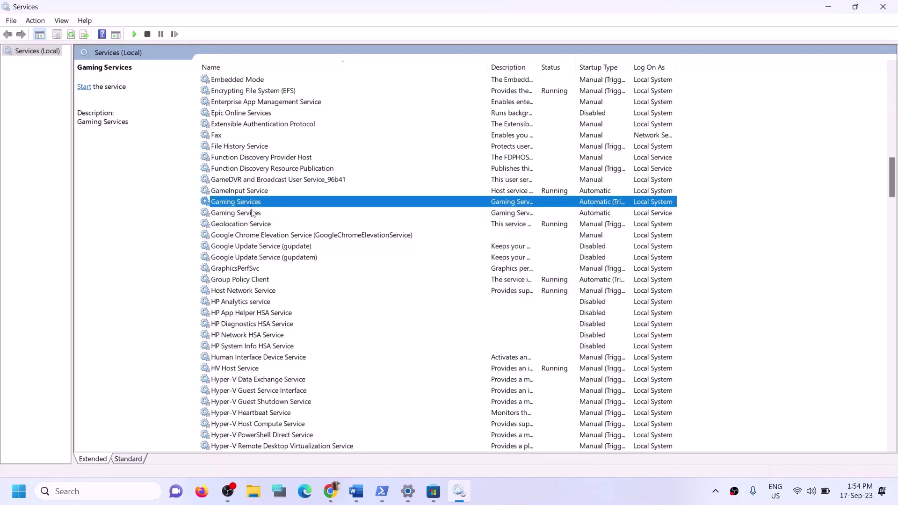
click(251, 215)
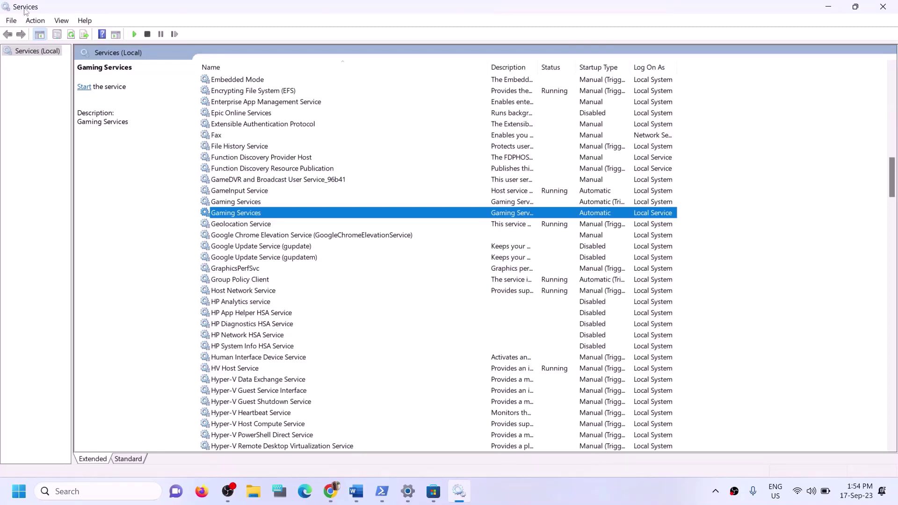
click(503, 204)
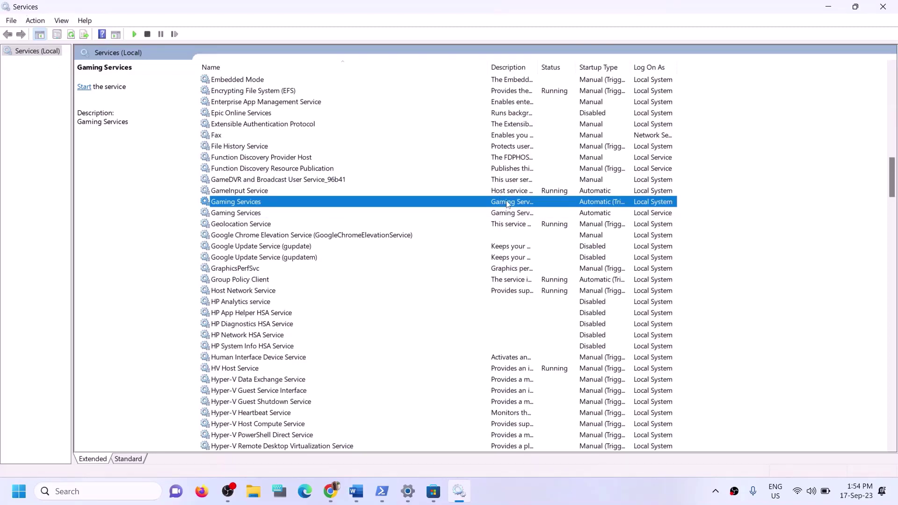
right_click(508, 202)
click(523, 210)
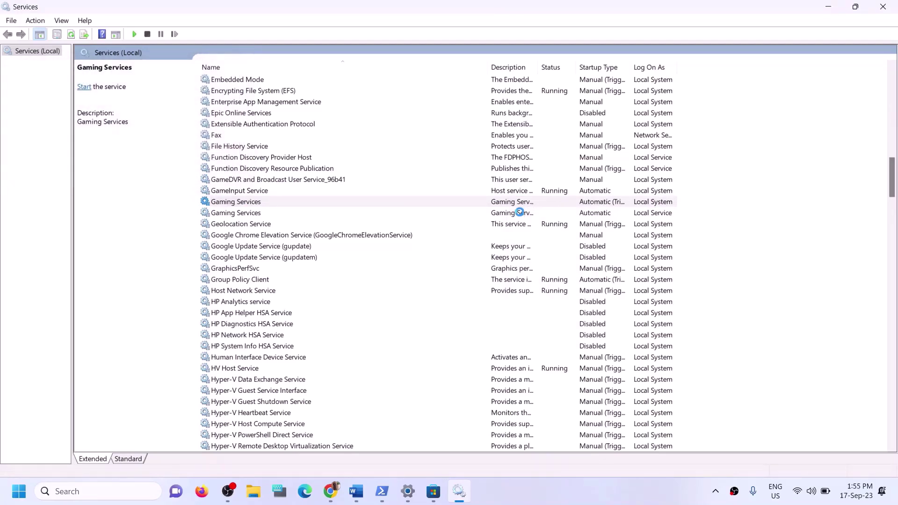
Start the second Gaming Services entry again.
click(518, 215)
right_click(518, 216)
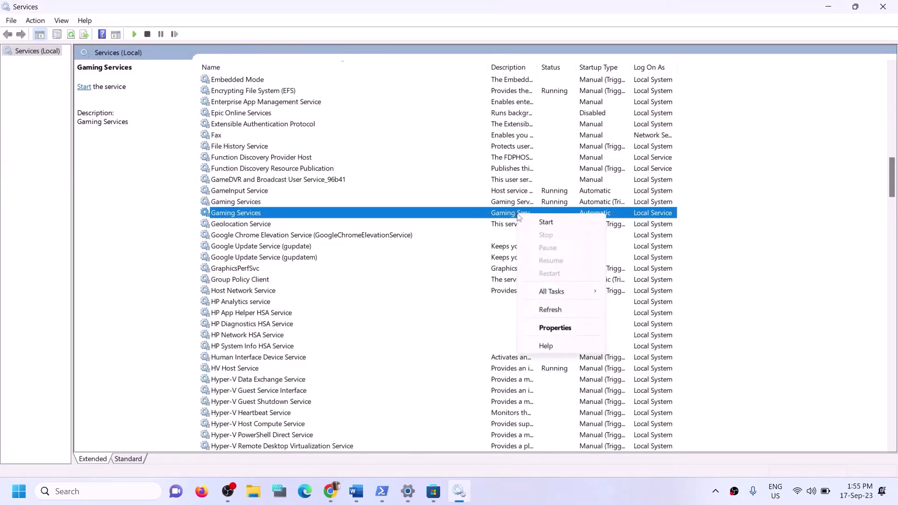
click(549, 222)
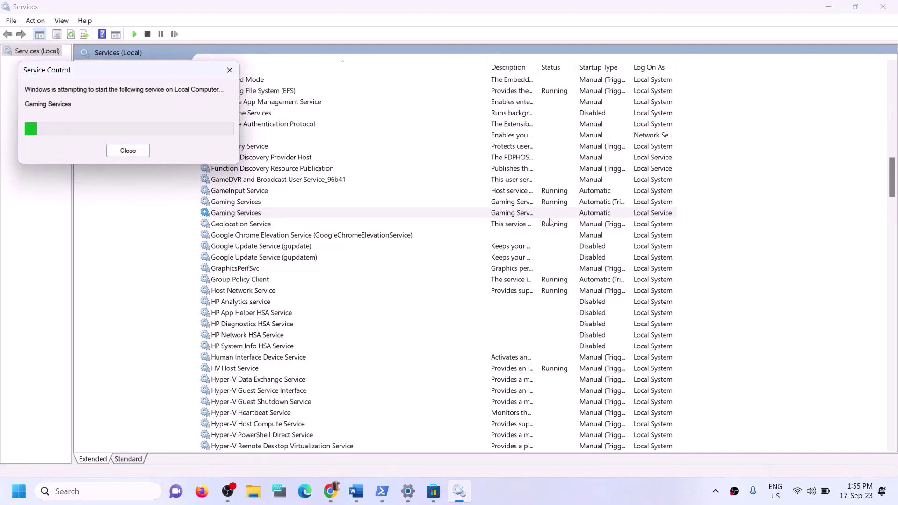
click(312, 202)
scroll(312, 204, down, 20)
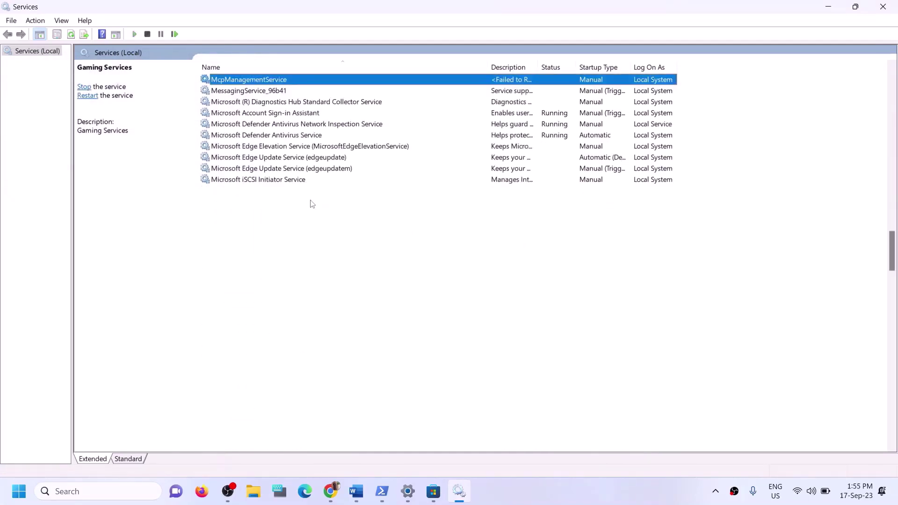
Keep Microsoft Store Install Service's startup type at Automatic, apply it, and close Services.
click(273, 246)
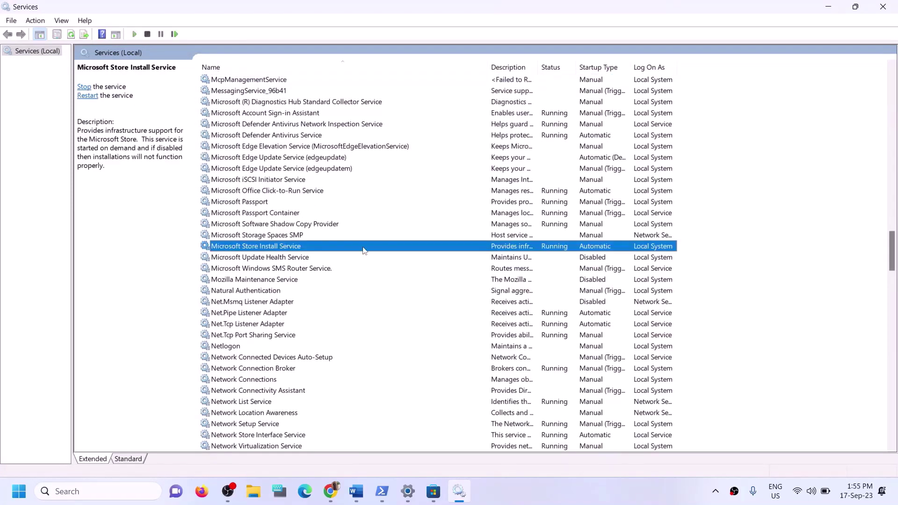
double_click(364, 250)
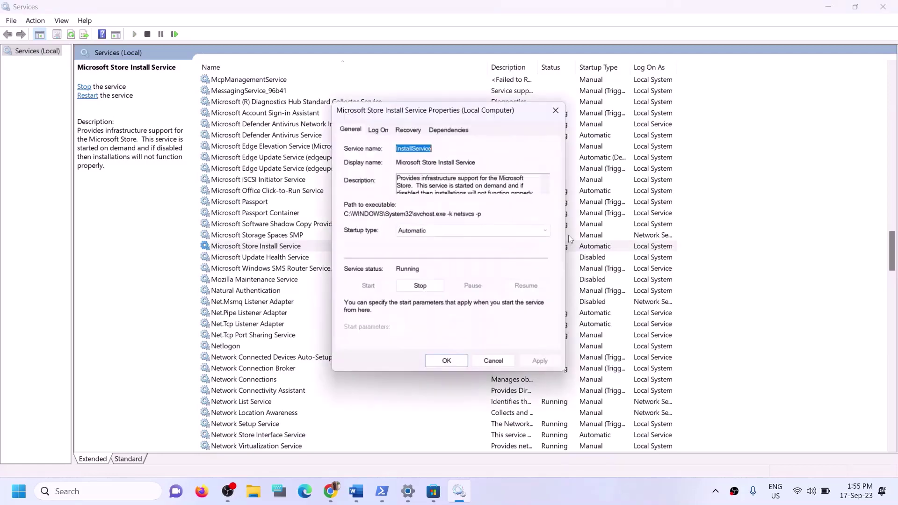
click(435, 230)
click(431, 238)
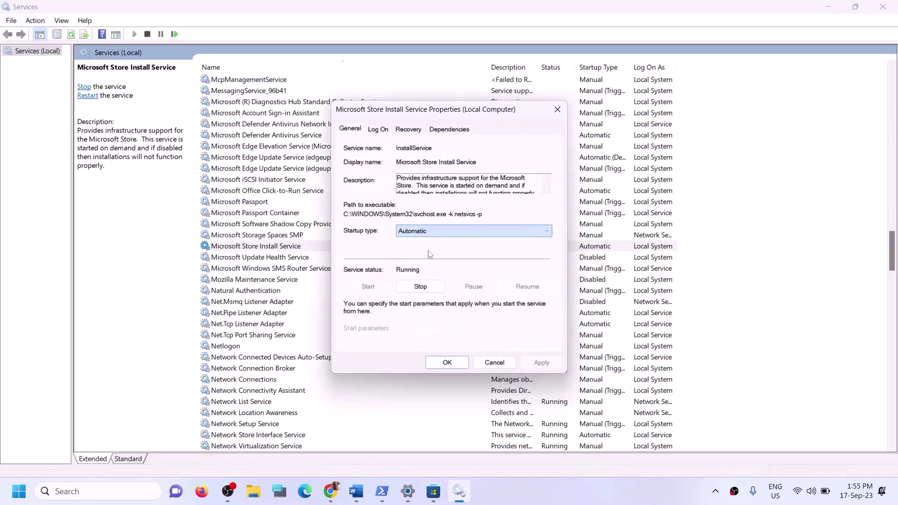
click(540, 361)
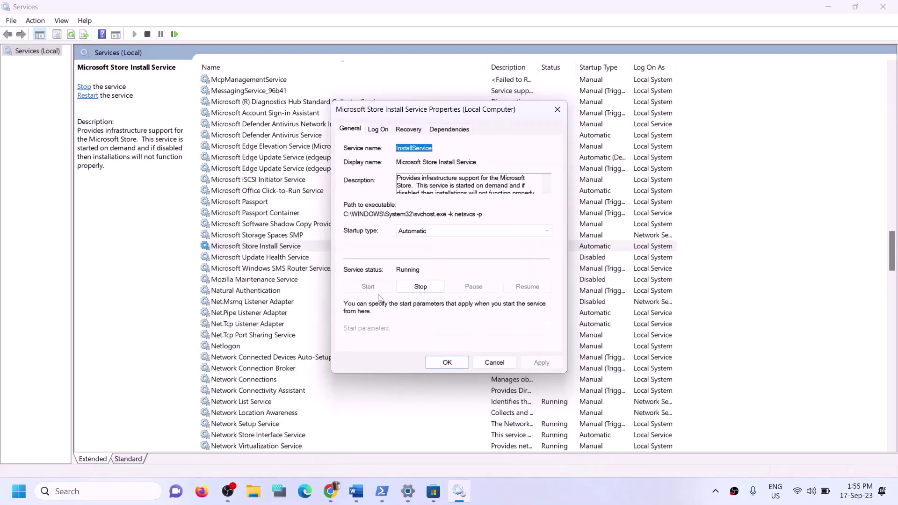
click(447, 362)
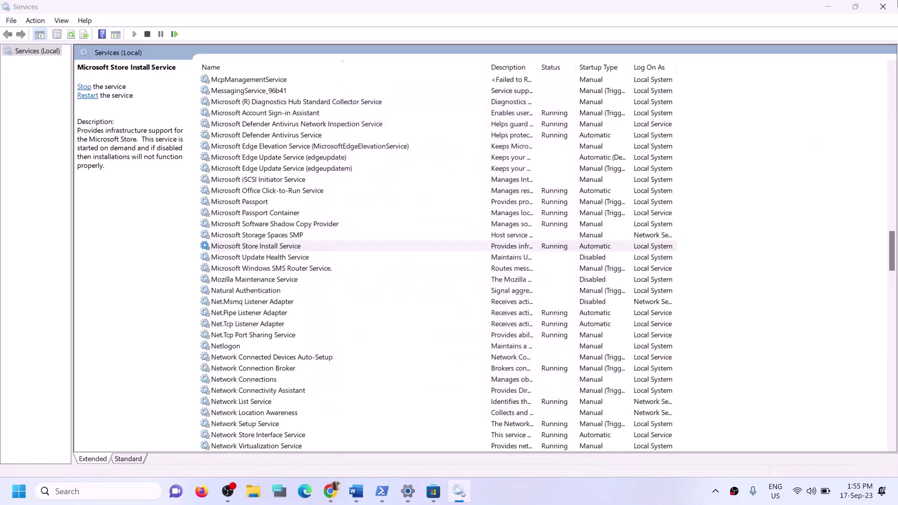
click(883, 8)
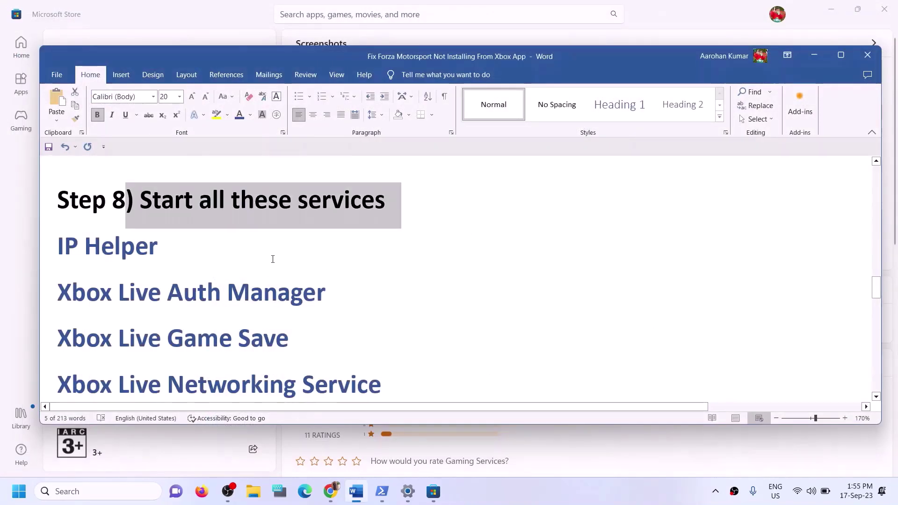
Run Check for updates on Settings' Windows Update page, then close Settings.
scroll(285, 265, down, 10)
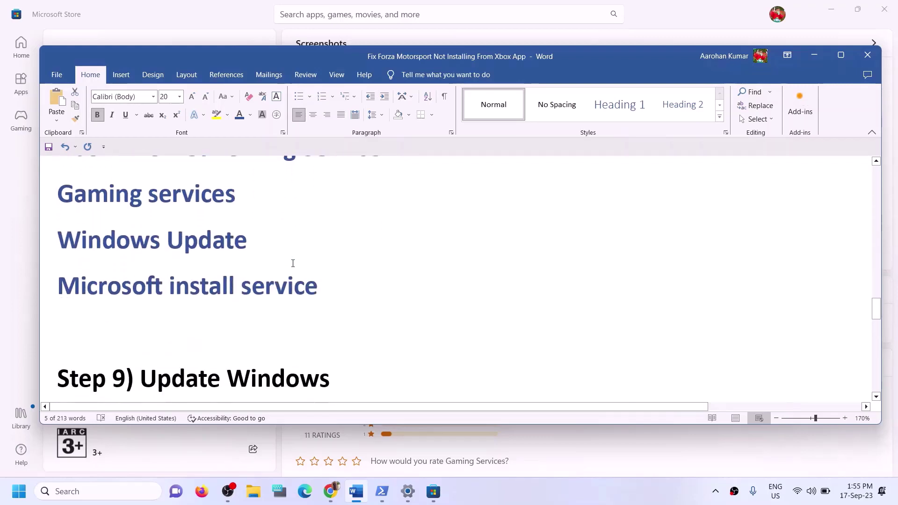
scroll(293, 263, up, 2)
drag(171, 330, 409, 327)
key(alt+Tab)
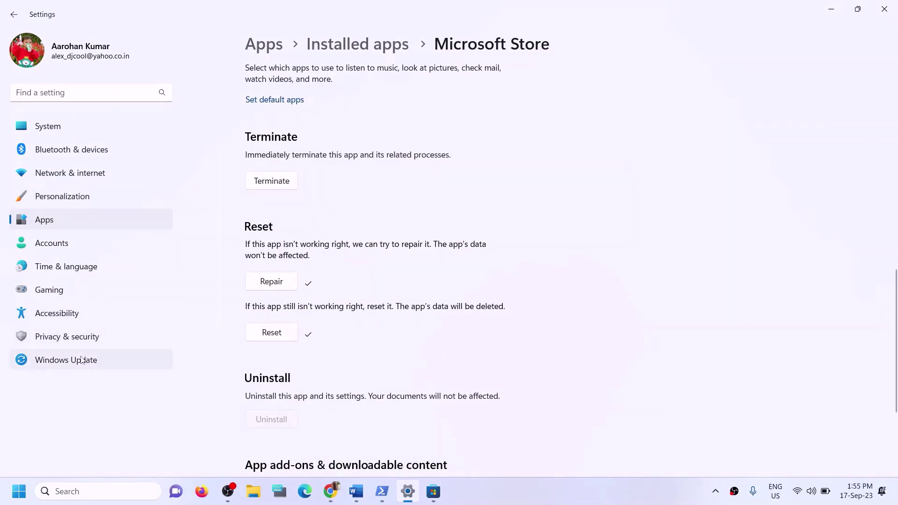
click(65, 360)
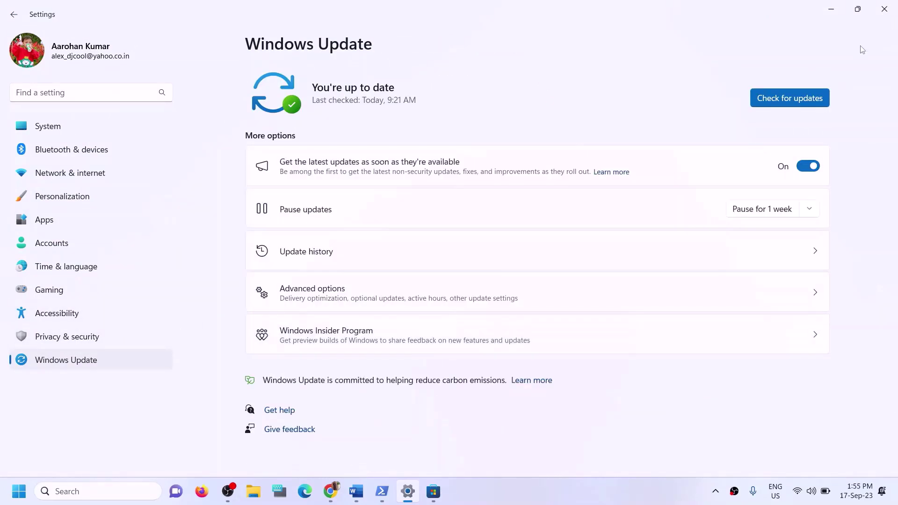
click(794, 99)
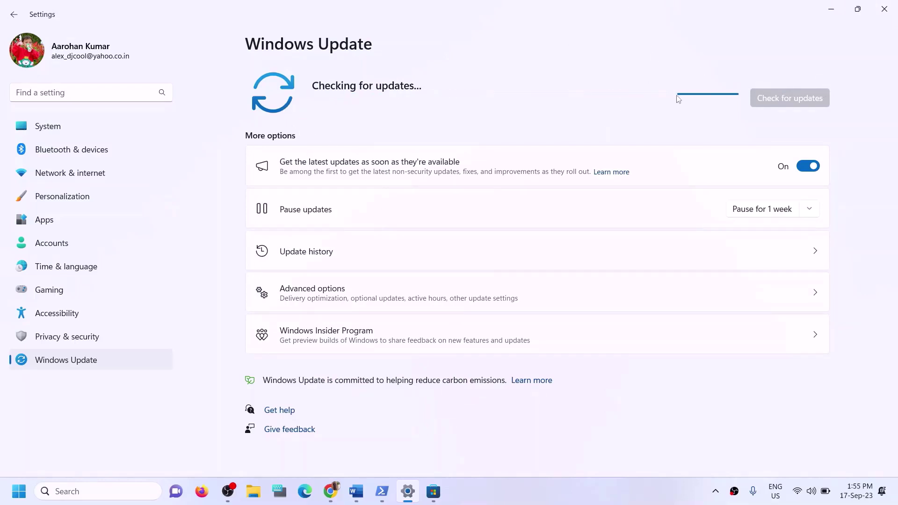
click(888, 14)
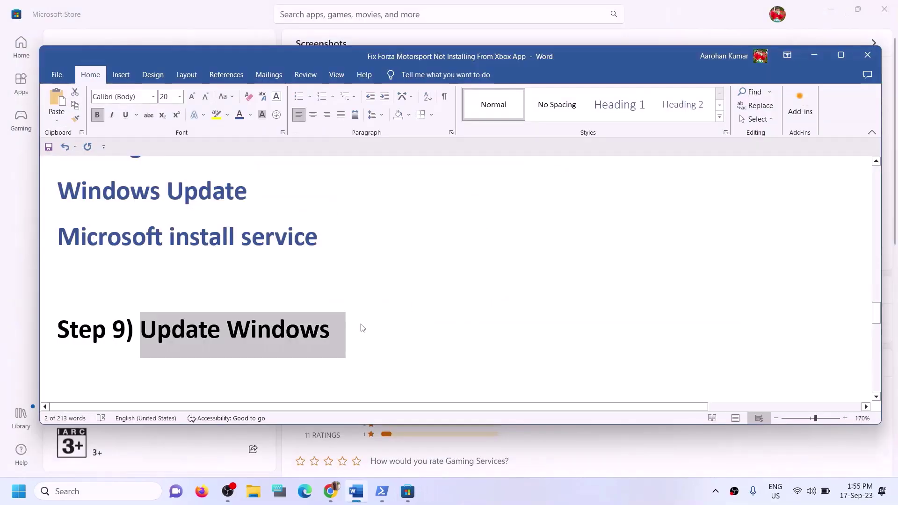
Run the WSRESET command from Windows search using the word copied from the guide.
scroll(360, 326, down, 3)
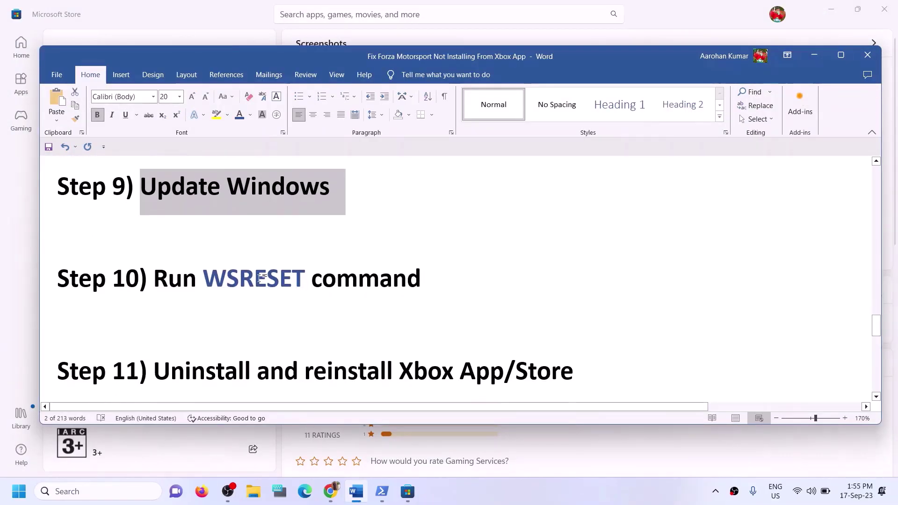
scroll(258, 282, up, 1)
double_click(260, 327)
key(ctrl+c)
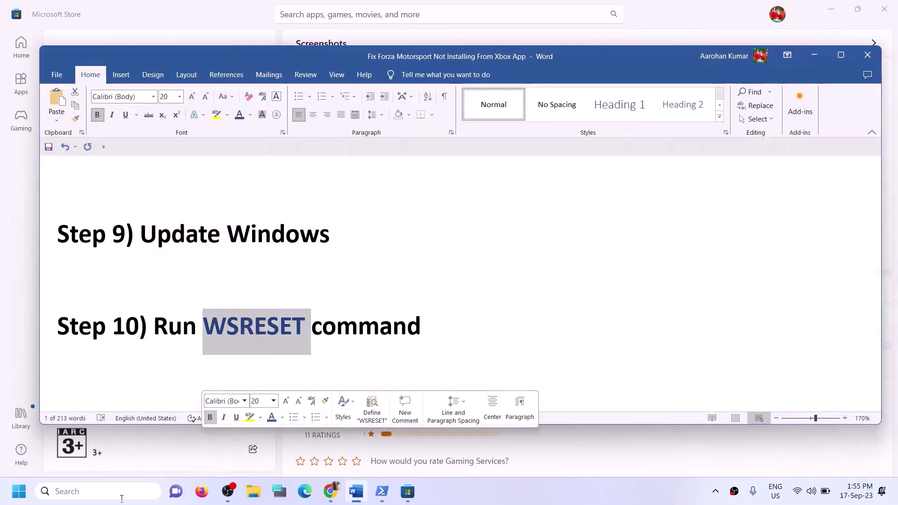
click(121, 500)
key(ctrl+v)
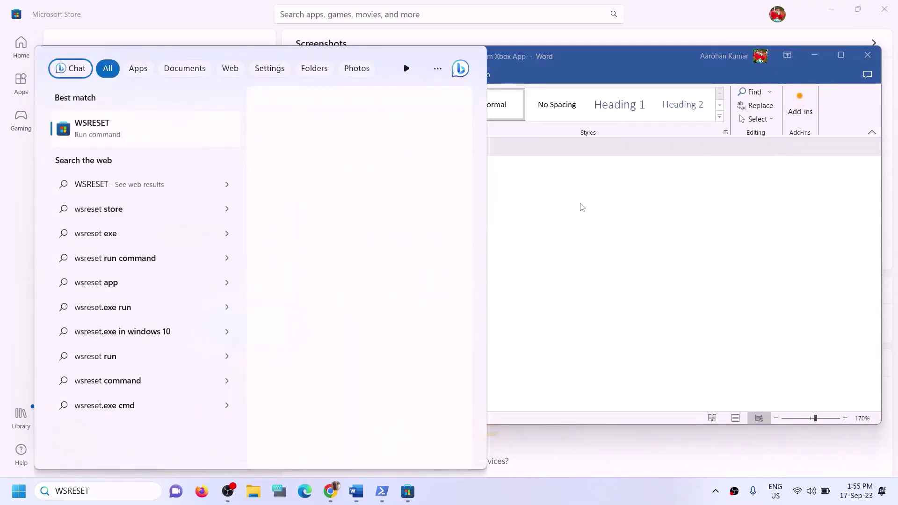
key(Return)
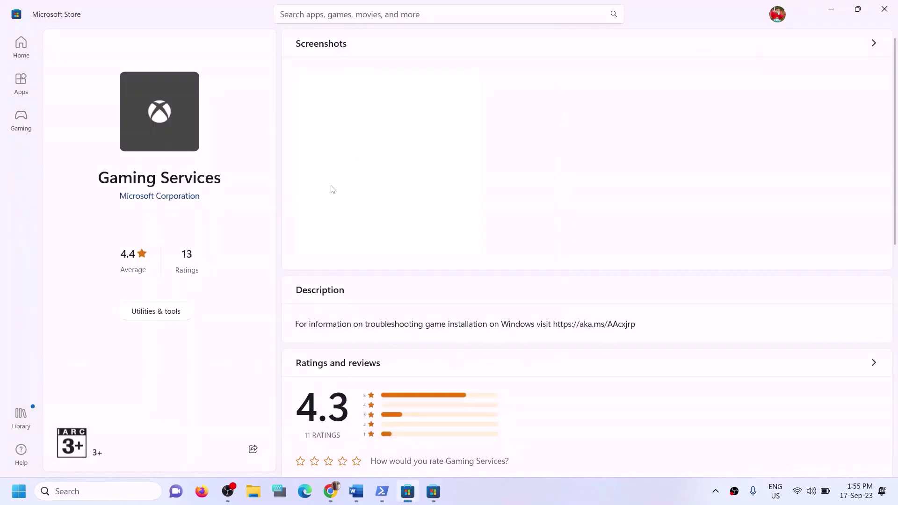